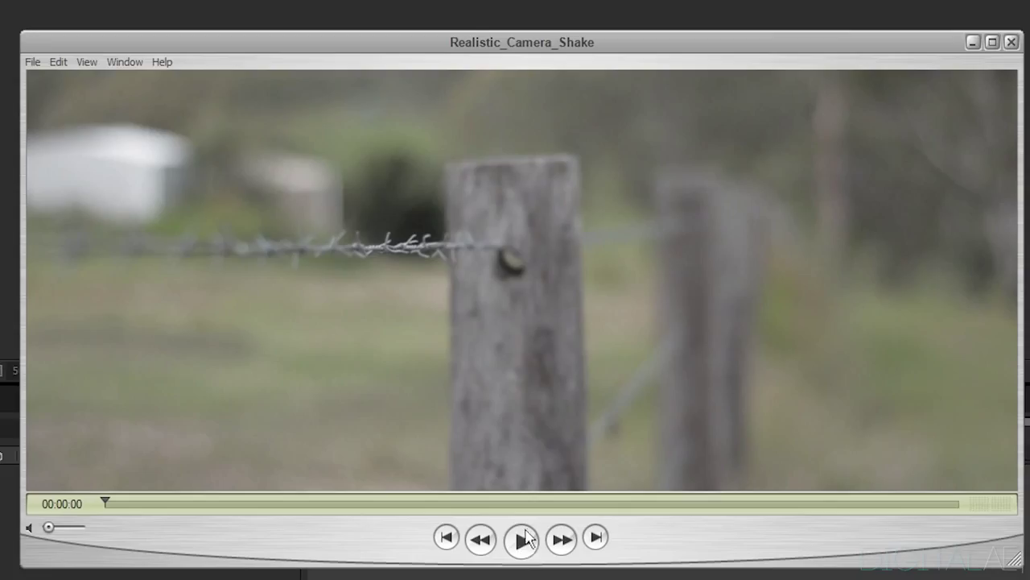
Play and scrub through the Realistic_Camera_Shake clip to examine the camera shake on the fence post shot.
left_click(522, 539)
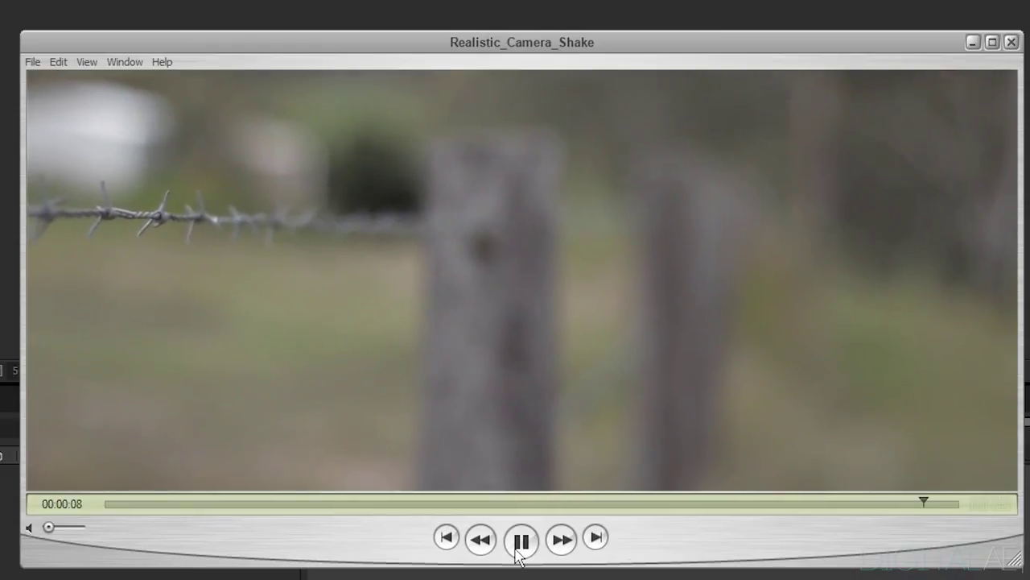
left_click_drag(957, 494, 737, 520)
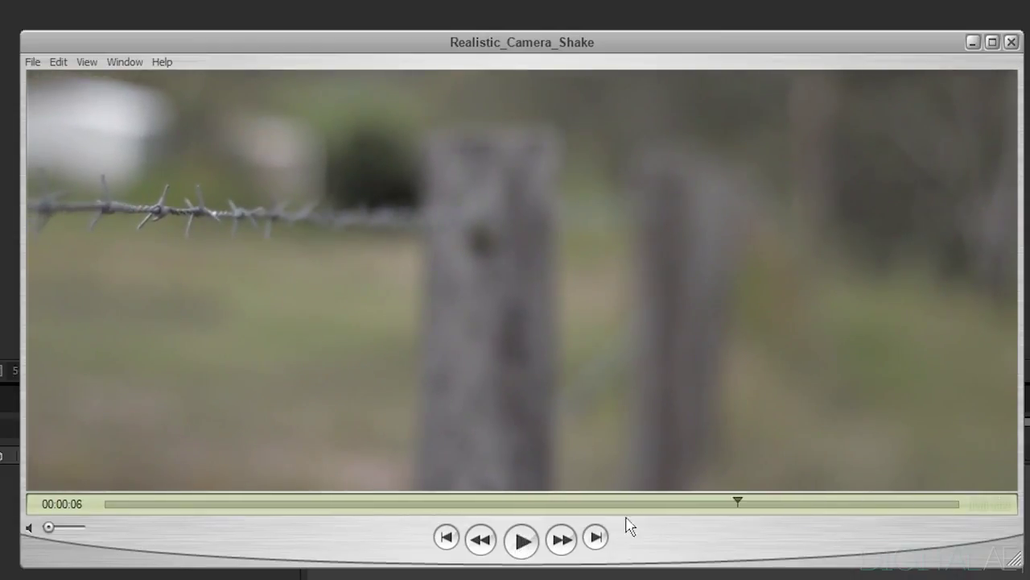
left_click_drag(630, 525, 484, 502)
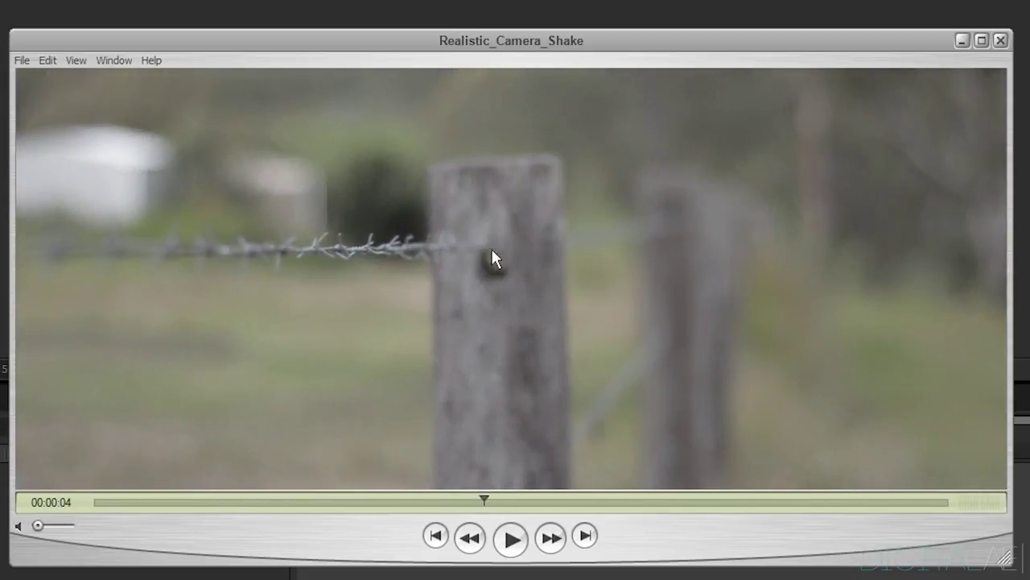
left_click(509, 541)
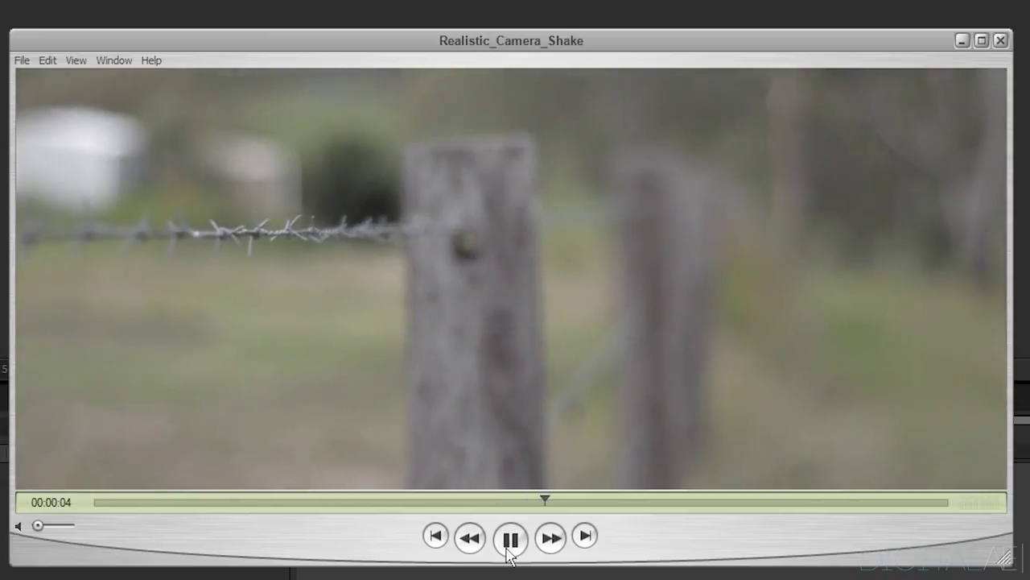
left_click(509, 550)
left_click(456, 503)
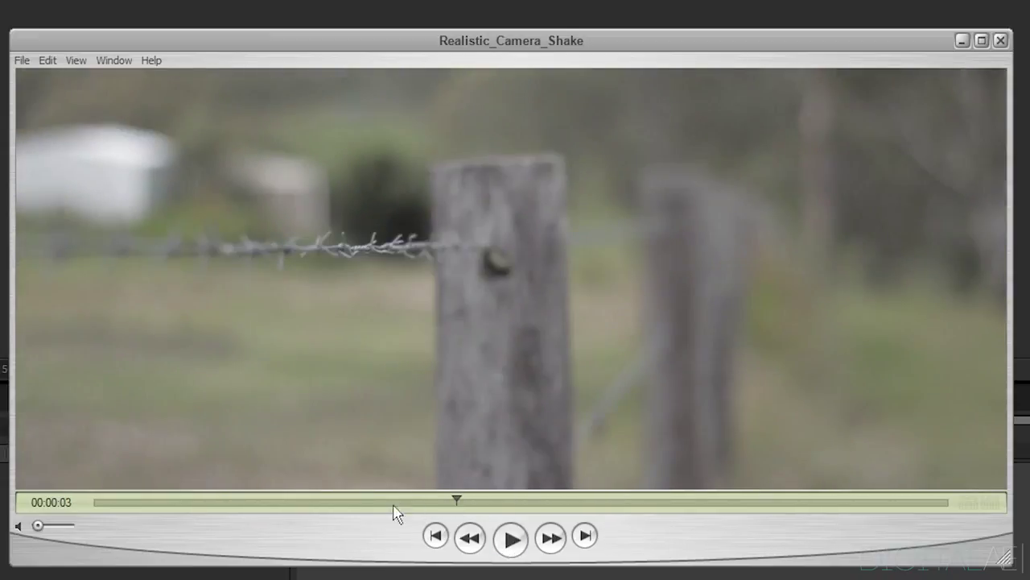
left_click_drag(394, 513, 80, 520)
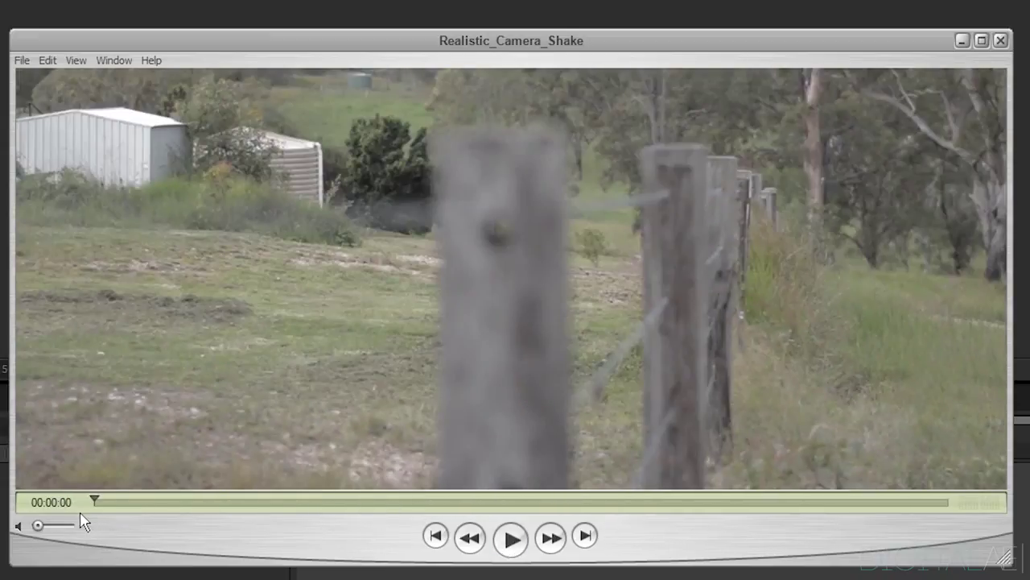
left_click(508, 545)
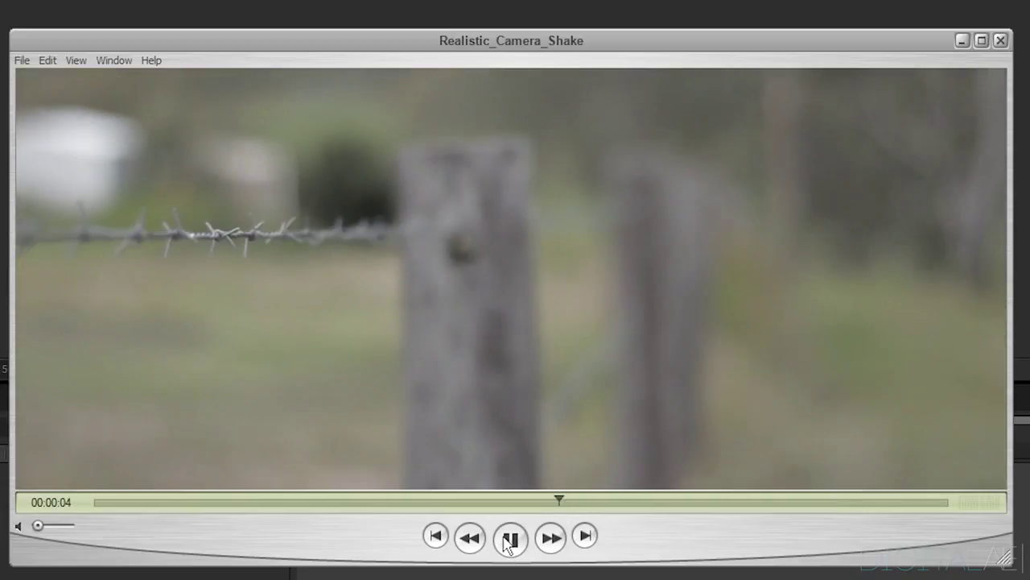
left_click(509, 544)
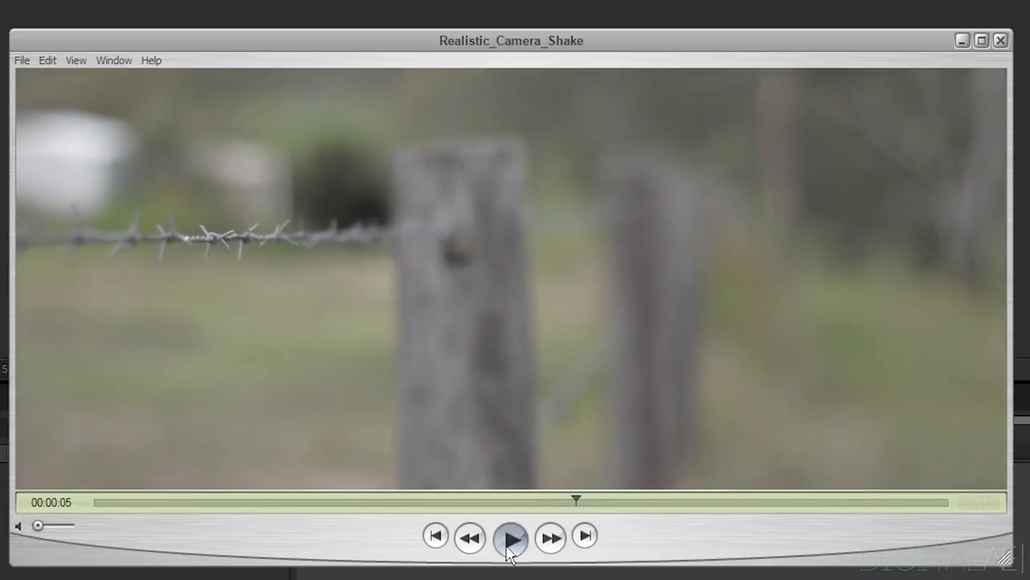
left_click(508, 545)
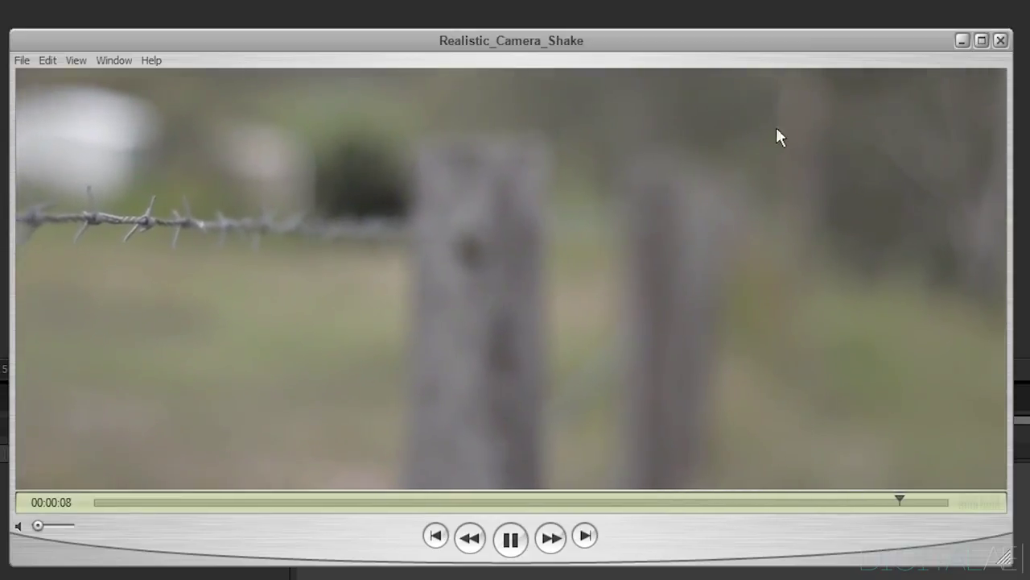
left_click_drag(621, 502, 397, 533)
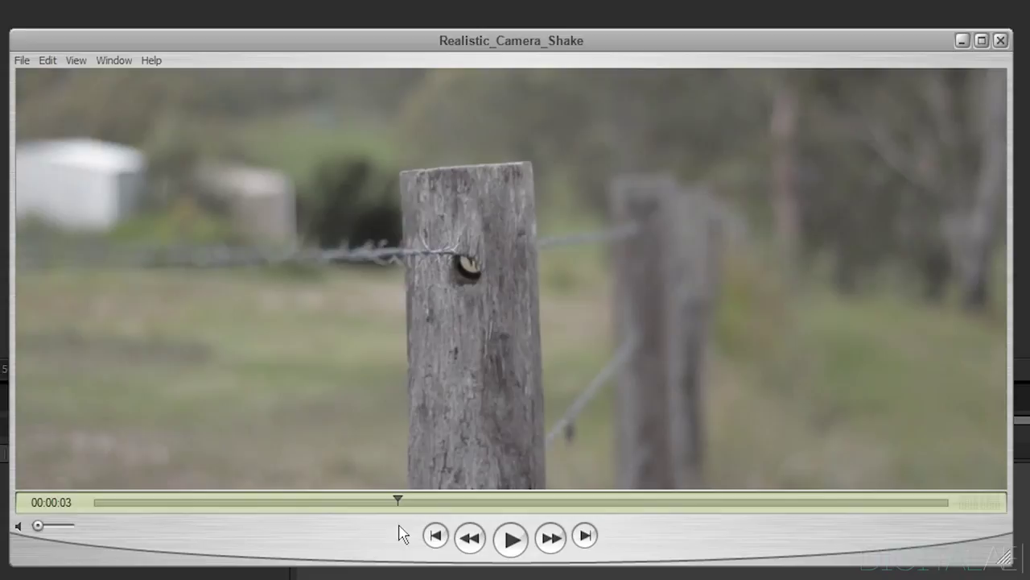
left_click(521, 553)
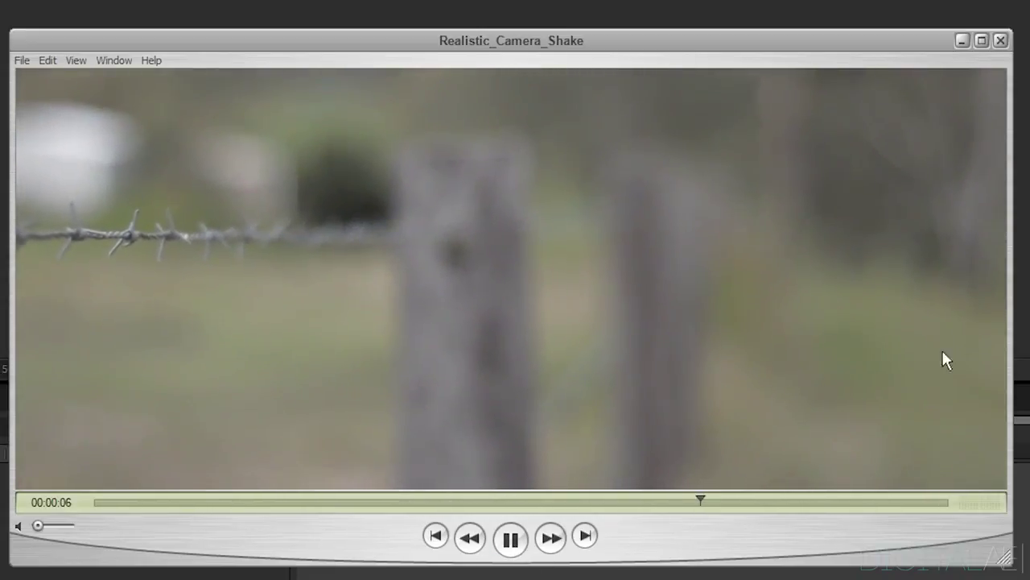
left_click(511, 541)
left_click(413, 502)
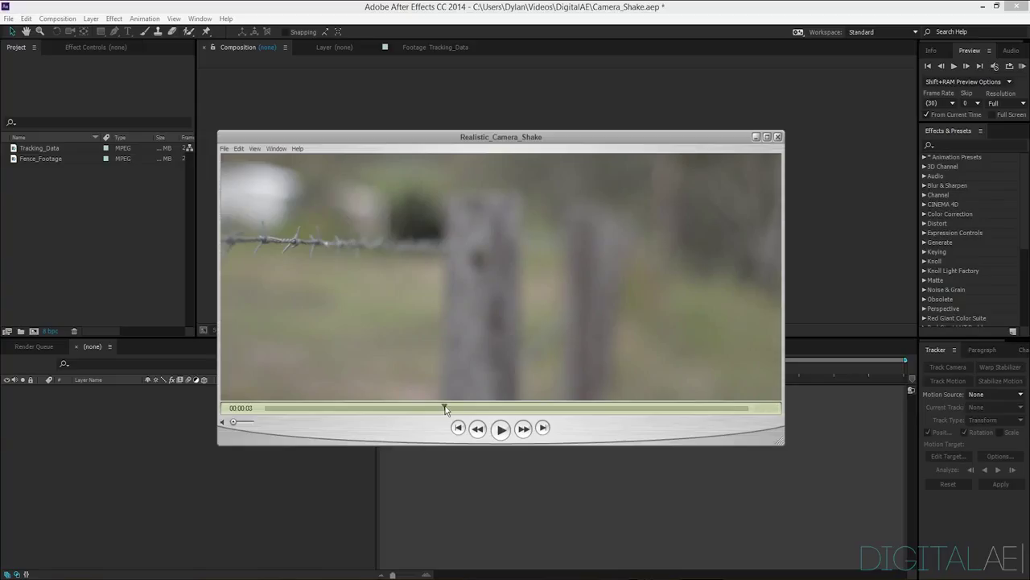
Switch to After Effects, open the Fence_Footage clip from the project and scrub through its opening part.
left_click(213, 457)
left_click(289, 244)
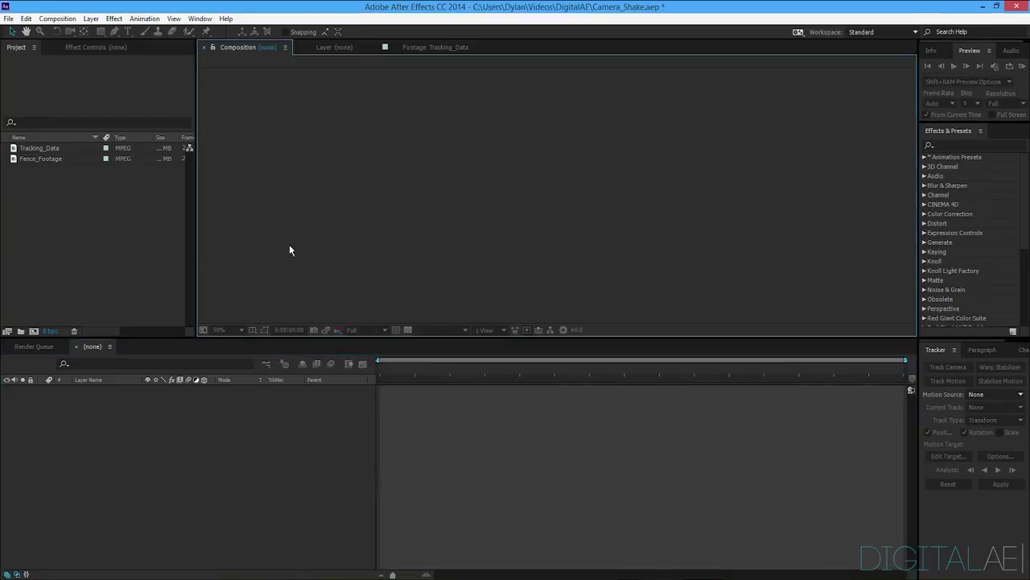
left_click(58, 219)
key("ctrl+a")
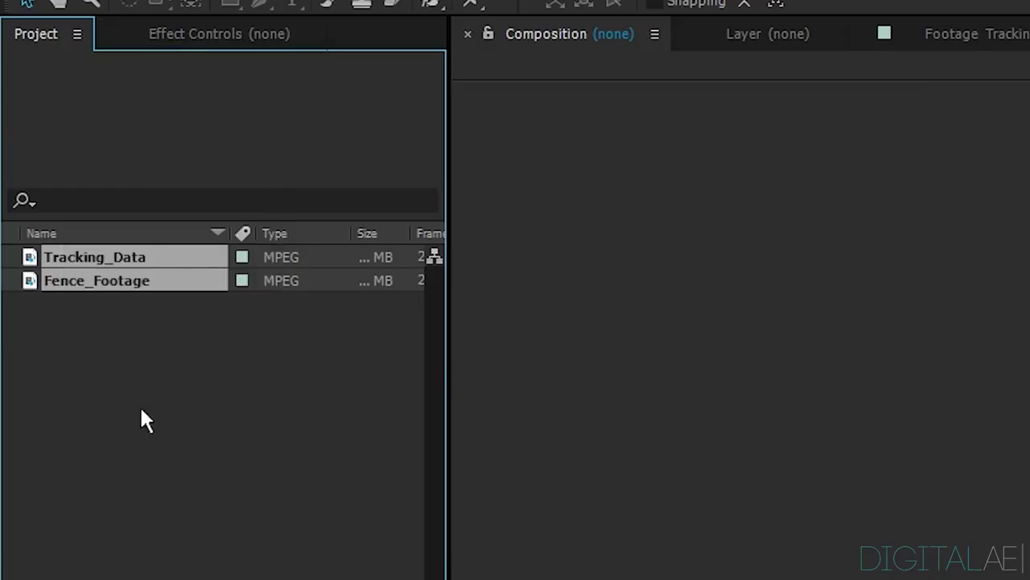
left_click(123, 368)
double_click(102, 287)
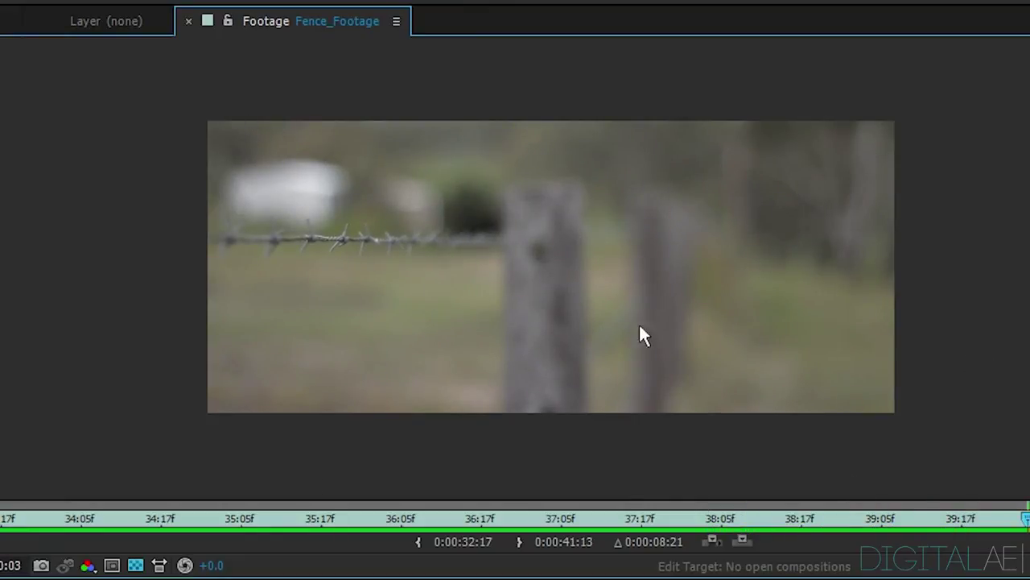
left_click_drag(4, 521, 85, 516)
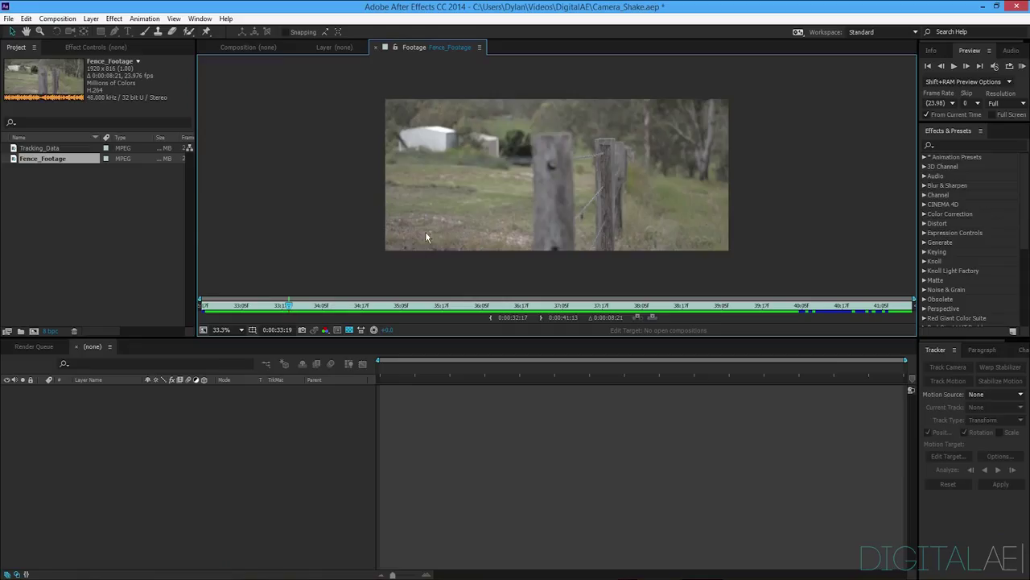
Open the Tracking_Data clip and examine the motion of its two cross markers throughout the shot.
left_click(54, 211)
double_click(35, 151)
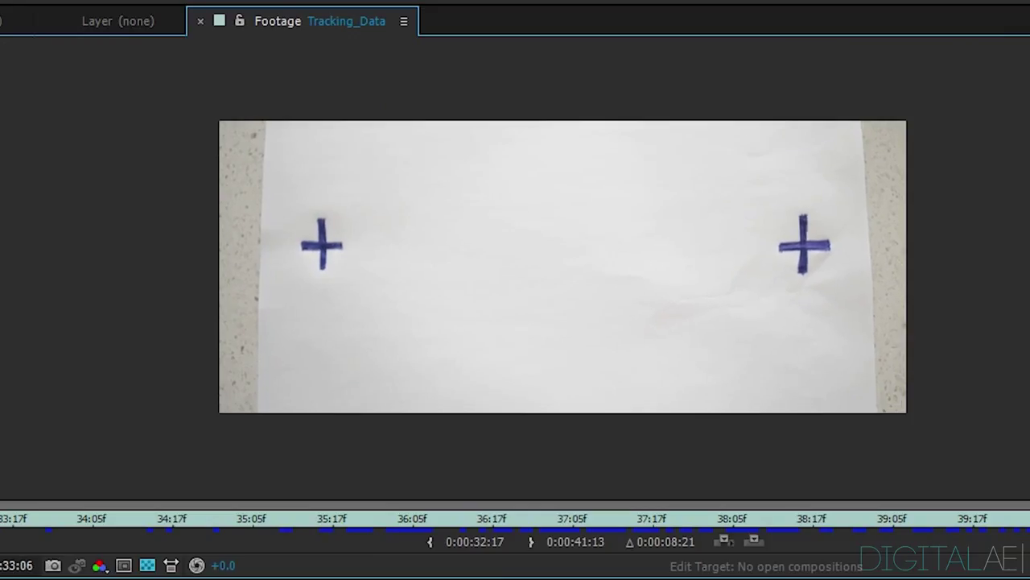
mouse_move(420, 308)
left_mouse_down()
mouse_move(446, 322)
mouse_move(442, 341)
mouse_move(417, 317)
left_mouse_up()
left_click_drag(703, 315, 501, 353)
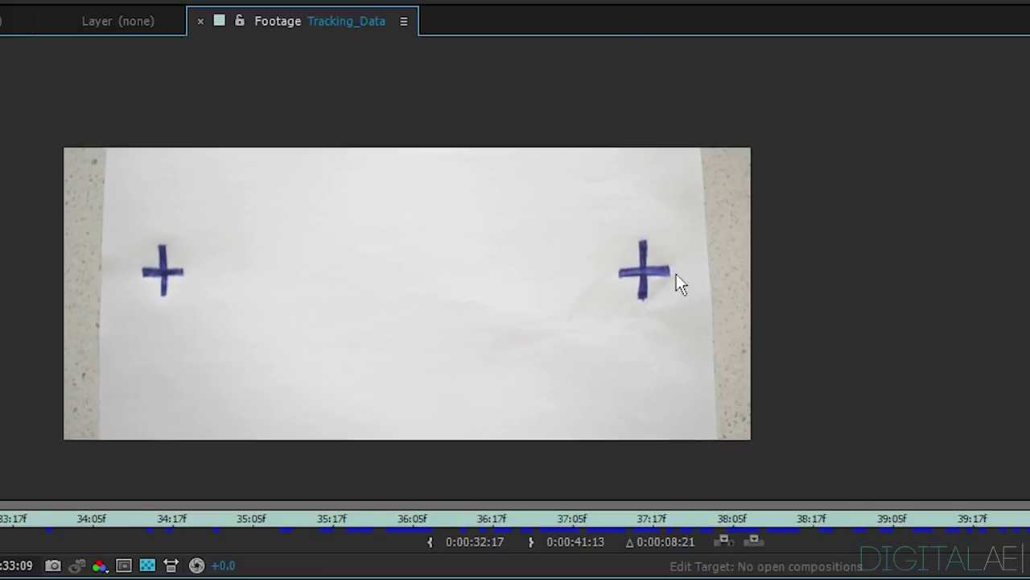
left_click_drag(188, 297, 312, 281)
scroll(315, 340, "up", 2)
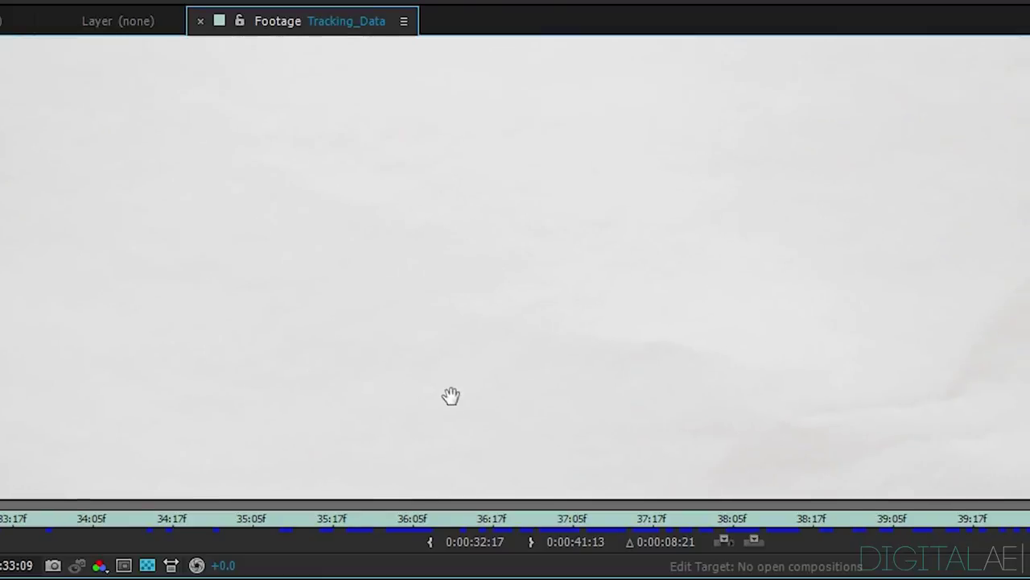
scroll(483, 396, "down", 3)
left_click_drag(499, 387, 492, 386)
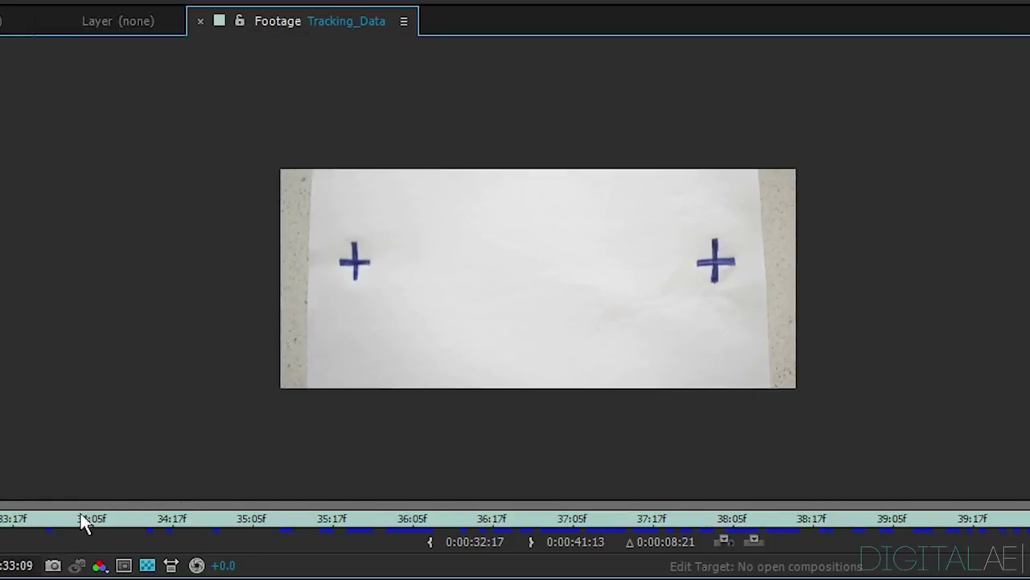
left_click_drag(80, 521, 1029, 512)
left_click_drag(911, 520, 0, 532)
key("space")
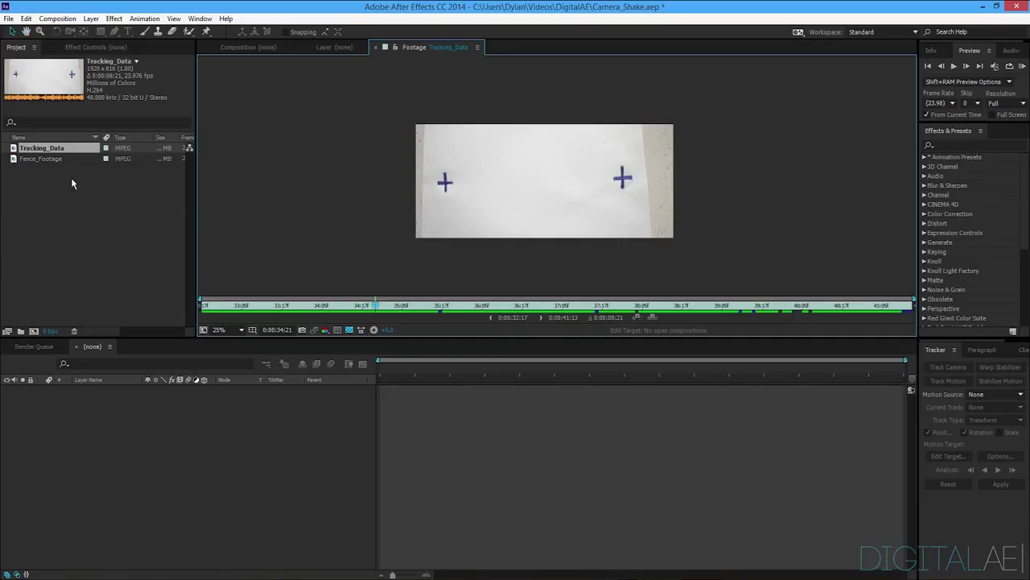
Reopen the Fence_Footage clip and scrub to 0:00:36:16 to review the shot without its shake.
double_click(45, 159)
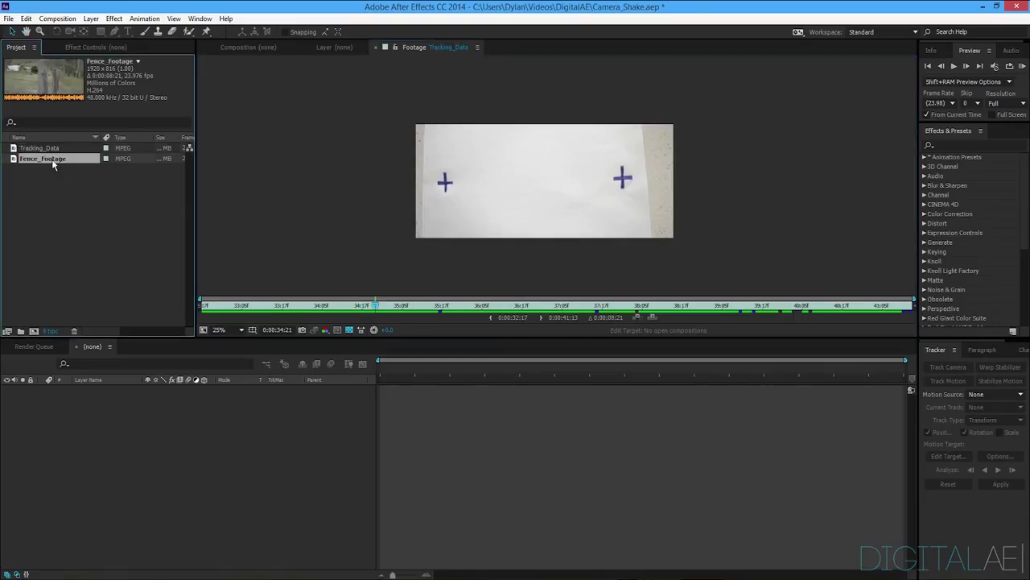
left_click_drag(375, 306, 519, 306)
left_click(48, 271)
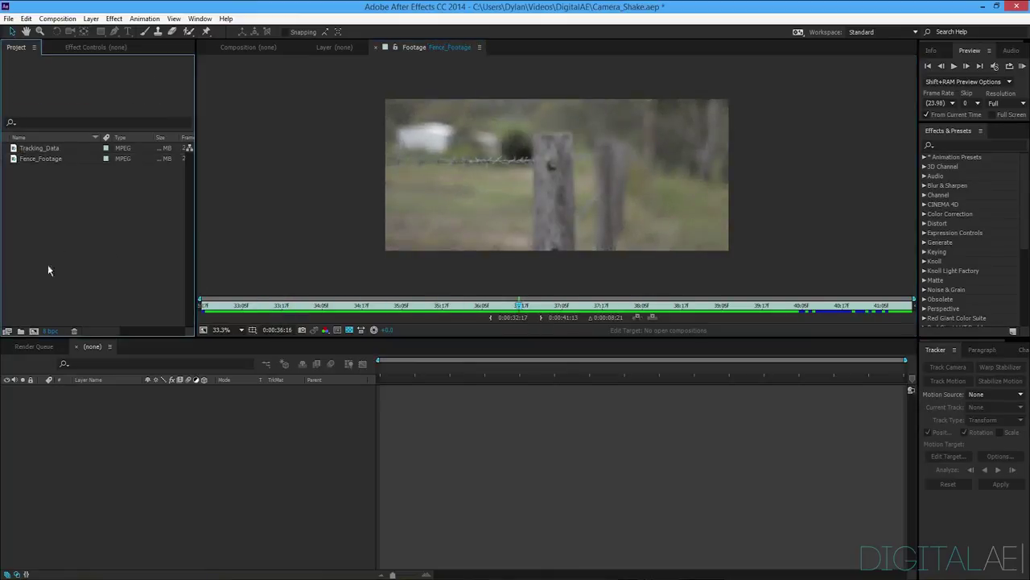
Create a composition named Camera_Shake at 1920 x 816 px, 23.976 fps and a duration of 0:00:08:21.
left_click(33, 331)
key("BackSpace")
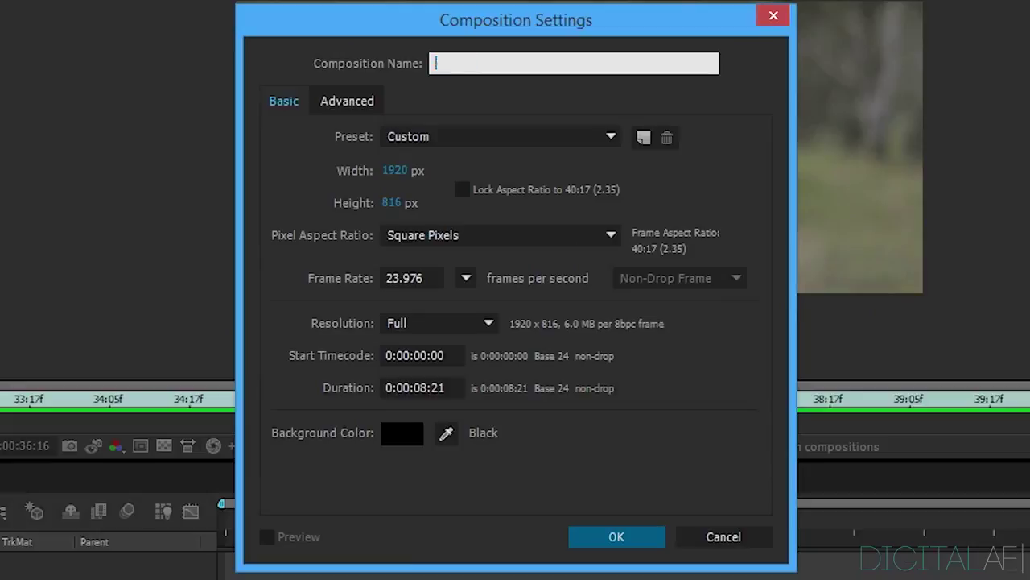
type("Camera_Shake")
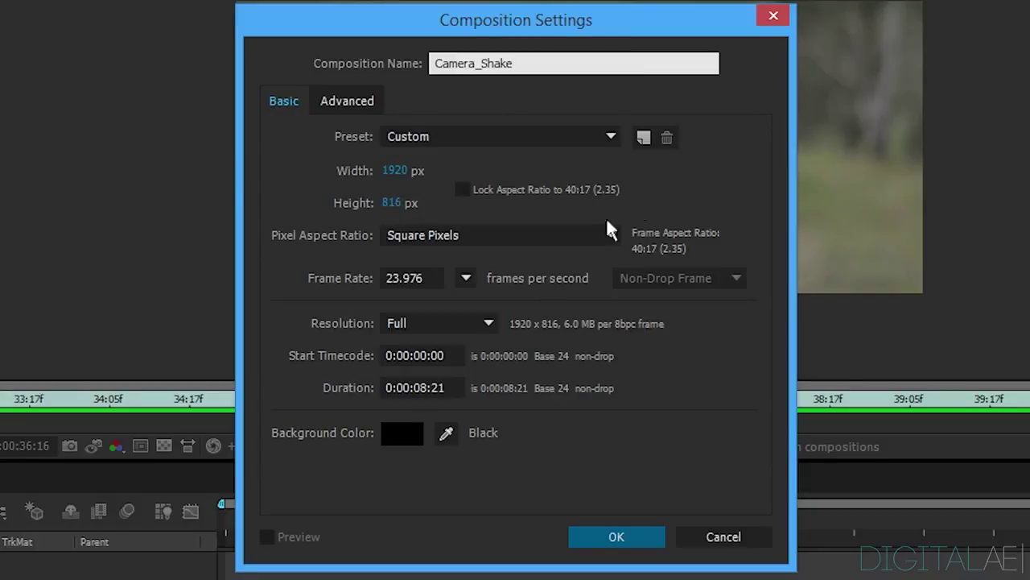
left_click(342, 249)
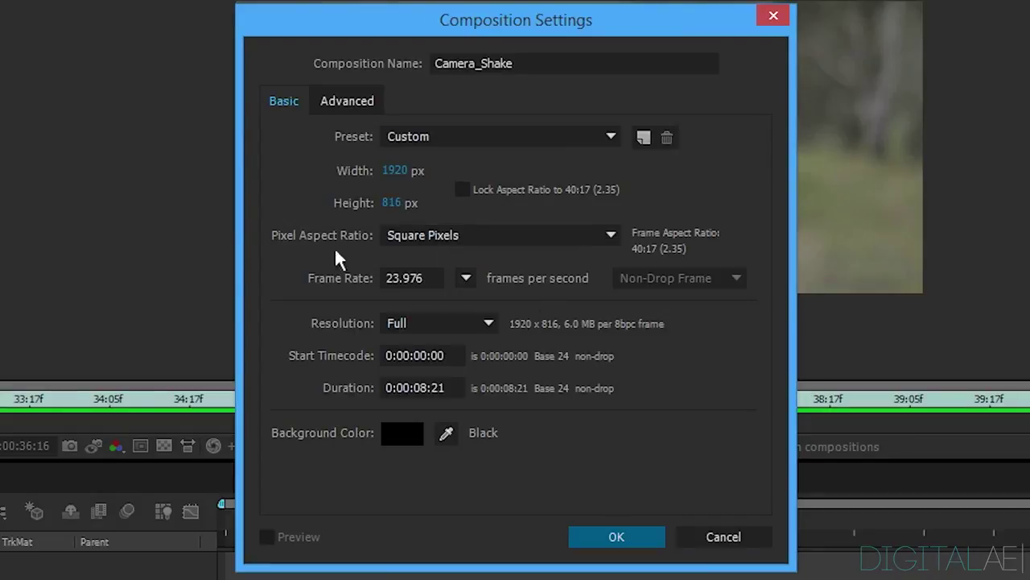
left_click(430, 278)
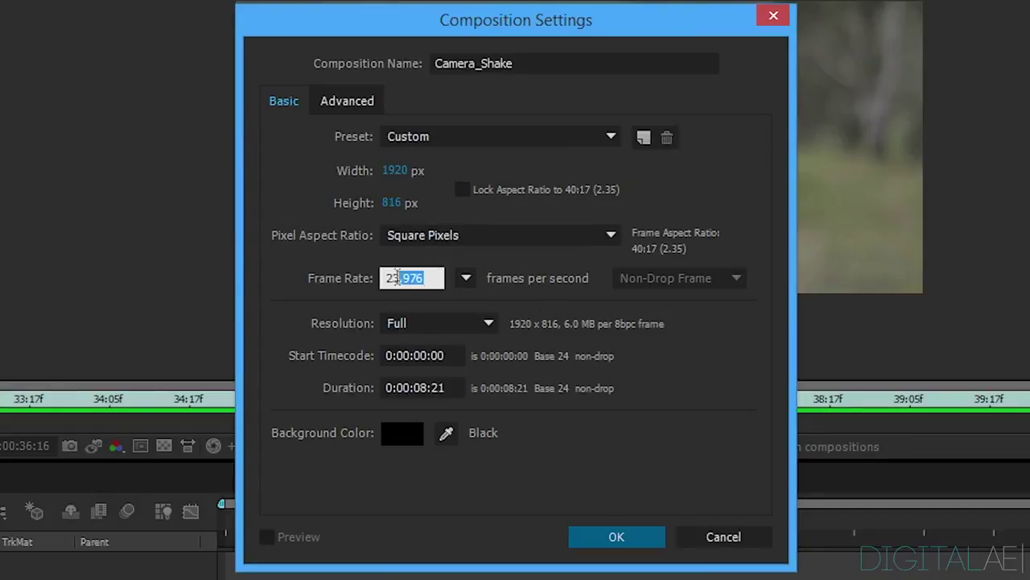
left_click(332, 318)
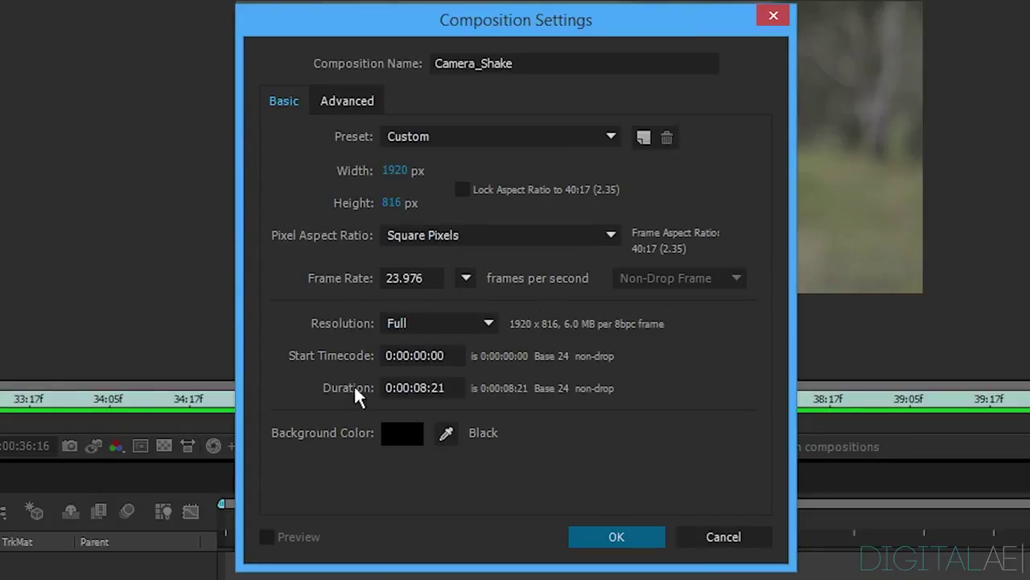
left_click(435, 388)
left_click(492, 415)
left_click(596, 532)
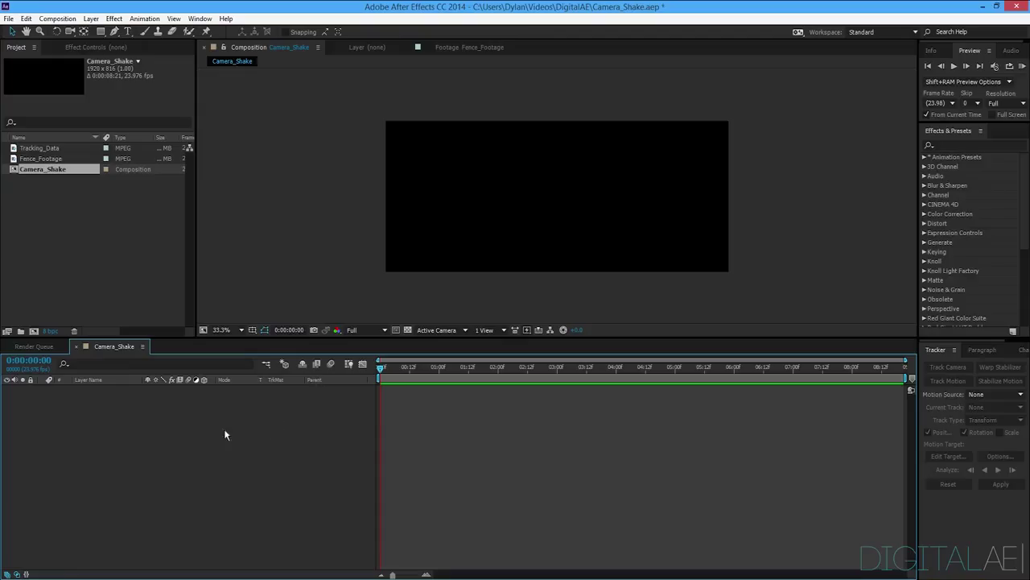
Add the Fence_Footage and Tracking_Data clips to the Camera_Shake composition, with Fence_Footage as the upper layer.
left_click(53, 219)
left_click(42, 159)
left_click(40, 148, "shift")
left_click_drag(40, 149, 214, 457)
left_click(280, 466)
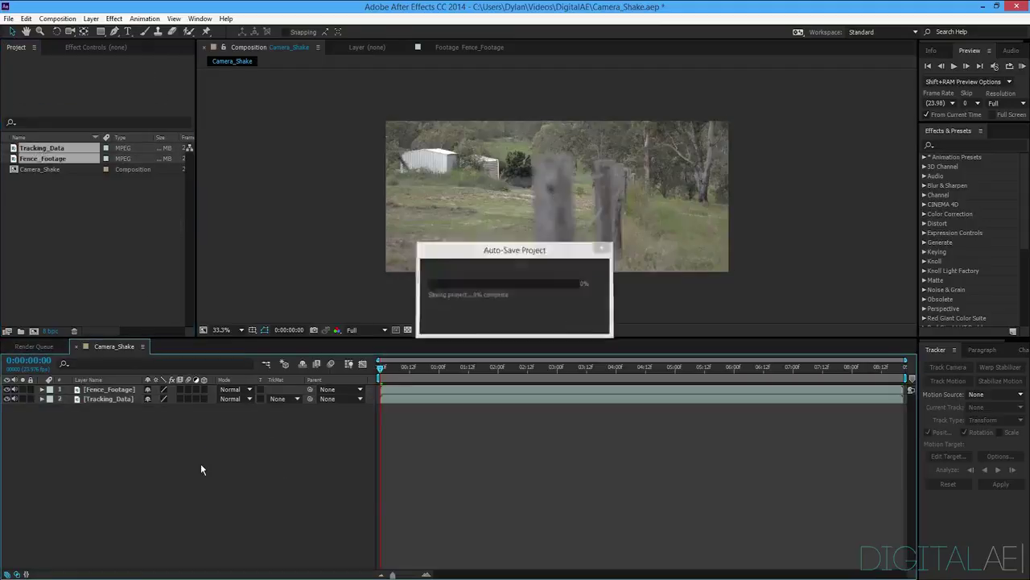
Preview the Fence_Footage layer in the composition and hide it.
left_click(113, 390)
key("KP_0")
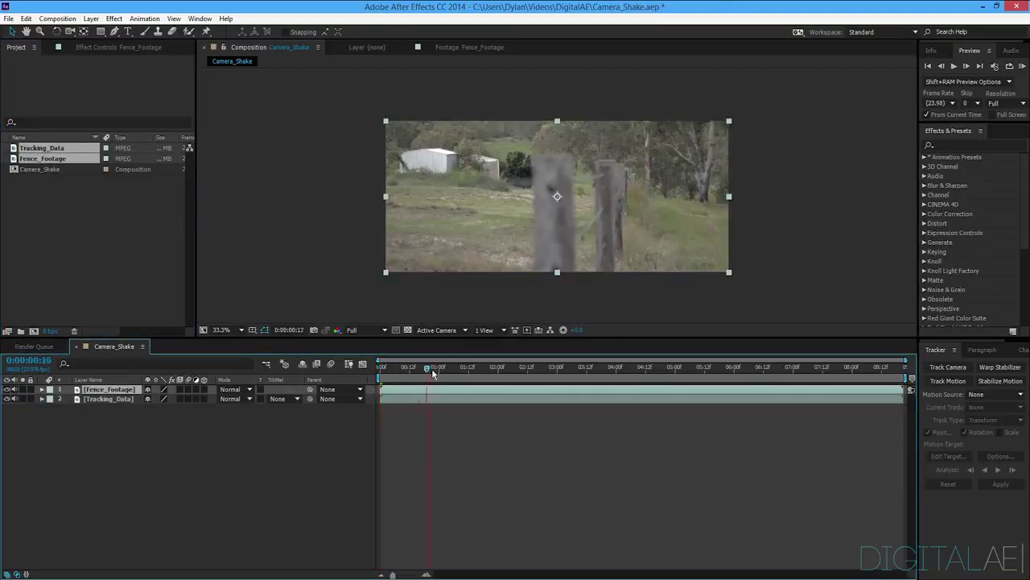
left_click(8, 390)
Preview the Tracking_Data layer in the composition to check its marker motion.
left_click(117, 398)
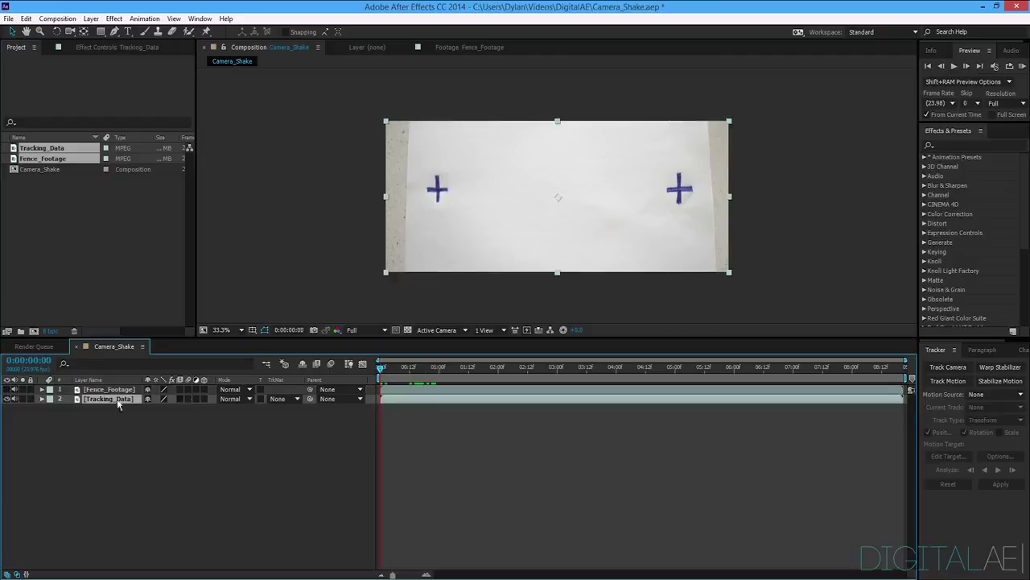
key("KP_0")
left_click(246, 482)
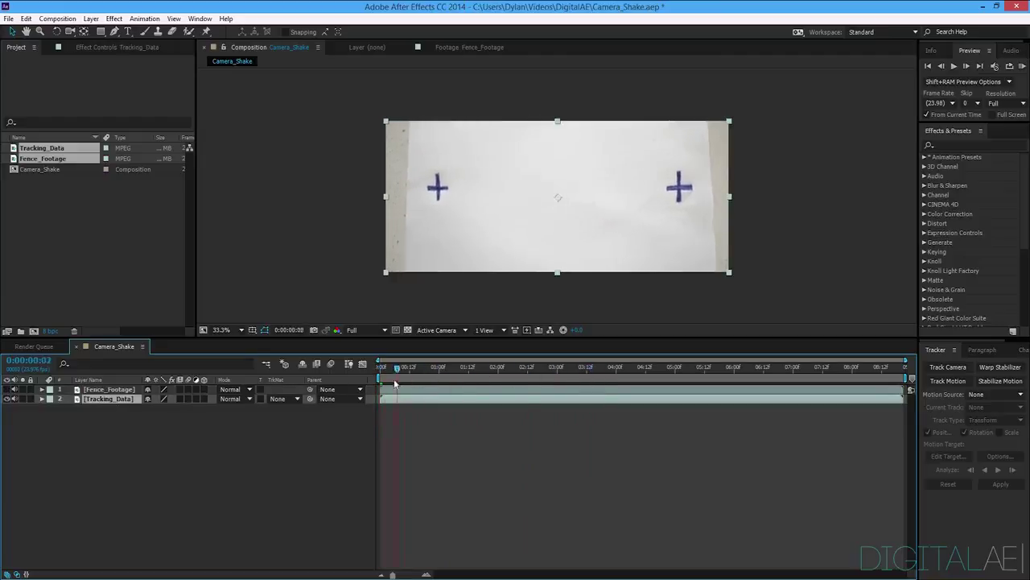
Move the Tracking_Data layer above Fence_Footage in the layer stack and select the Fence_Footage layer.
left_click_drag(100, 399, 123, 393)
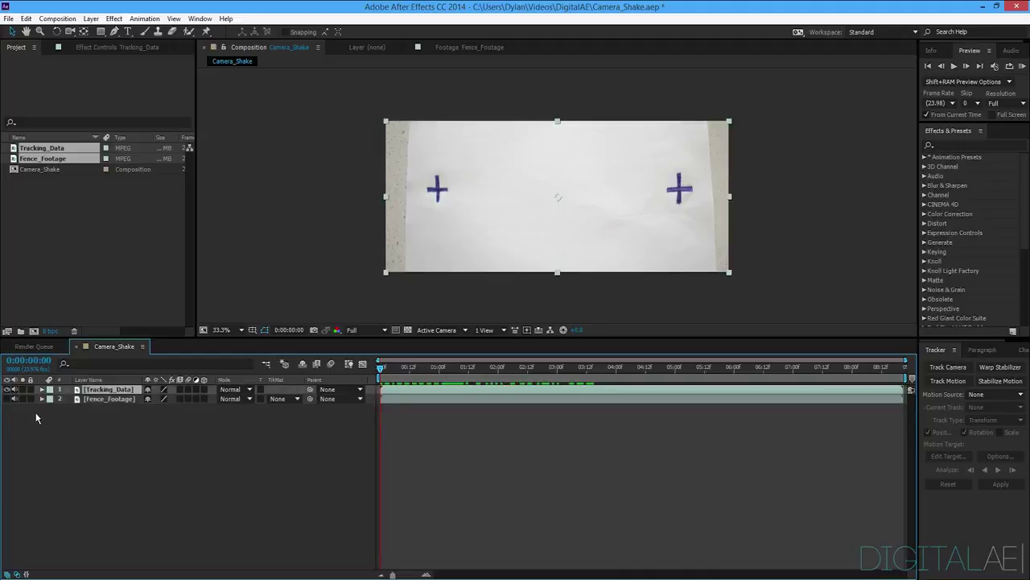
left_click(236, 464)
left_click(121, 399)
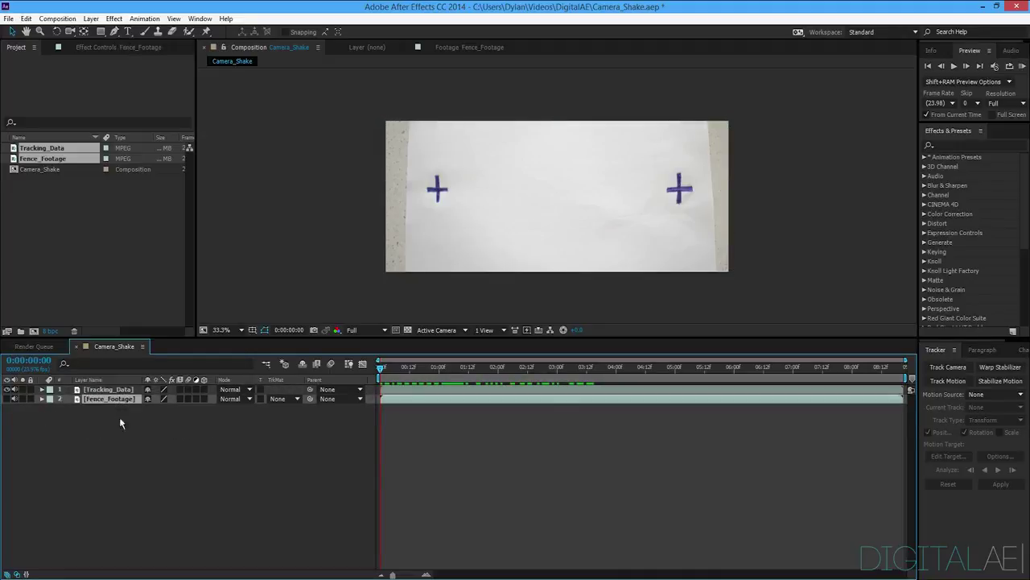
Start Track Motion on the Tracking_Data layer, making sure the Tracker controls are shown.
left_click(122, 427)
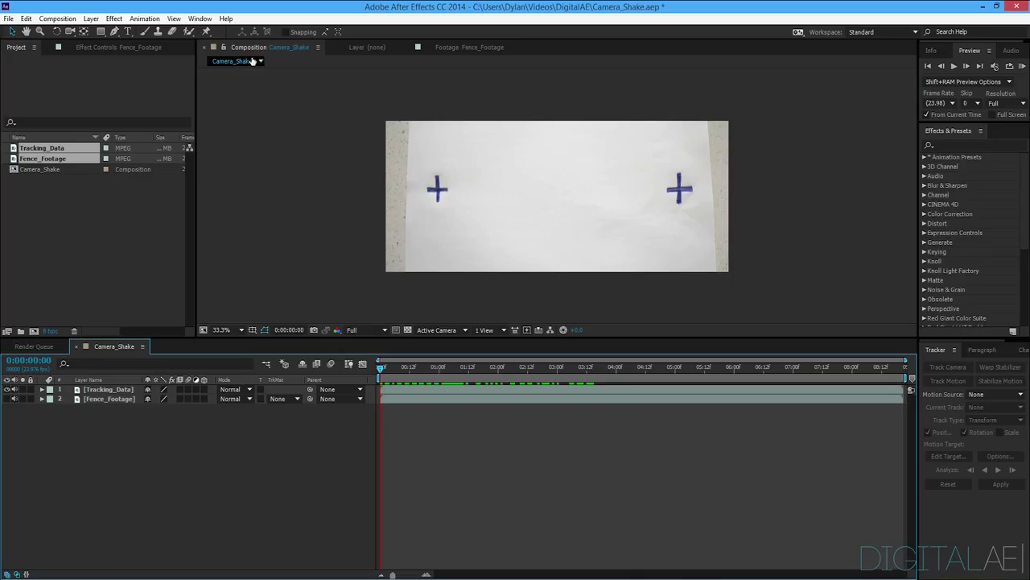
left_click(200, 18)
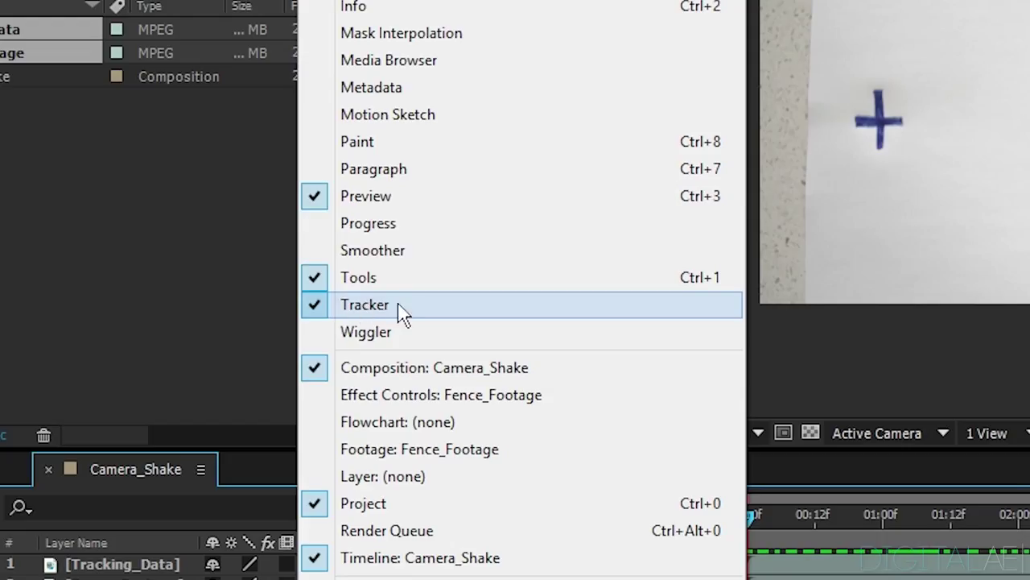
left_click(372, 310)
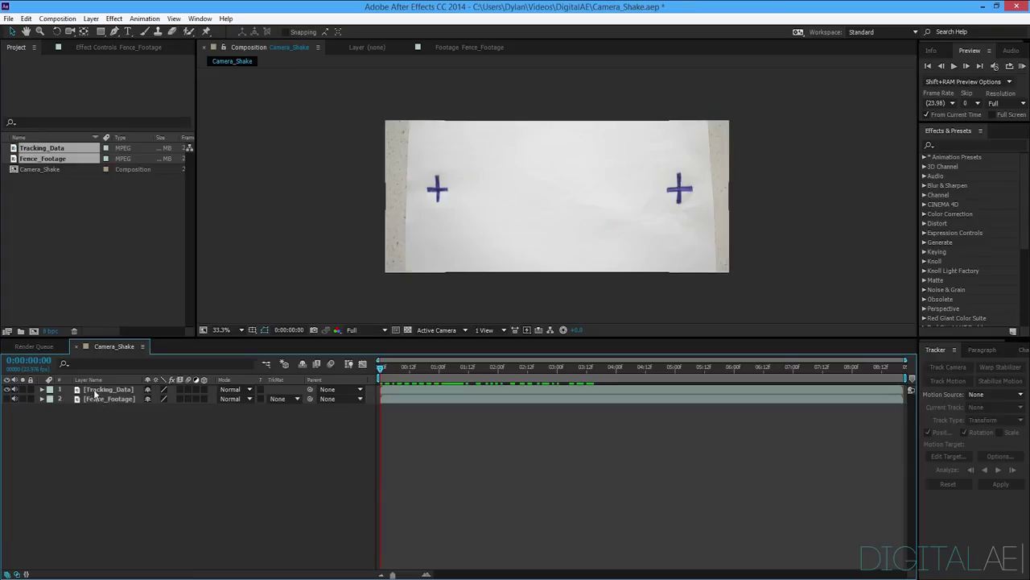
left_click(95, 392)
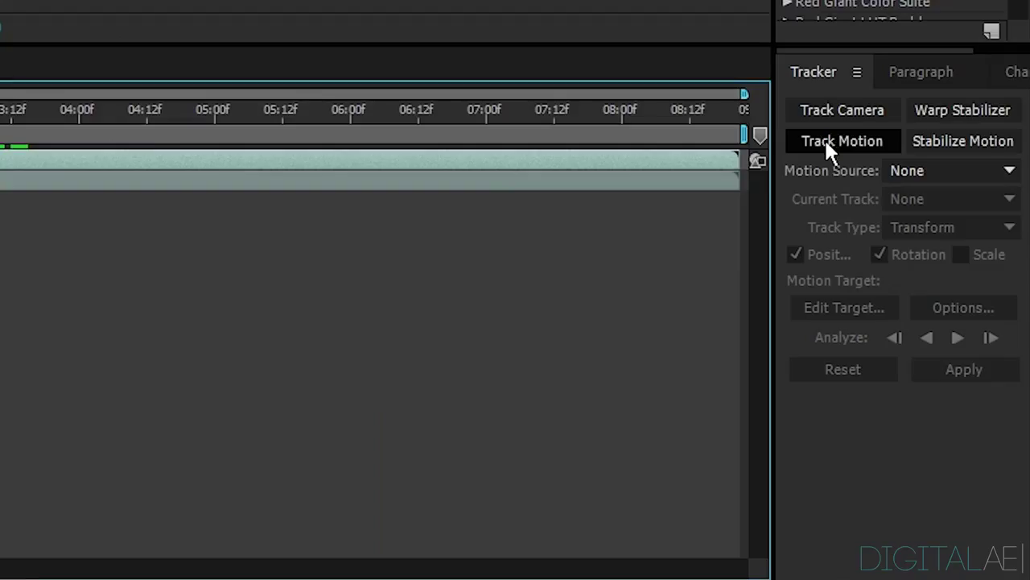
left_click(845, 143)
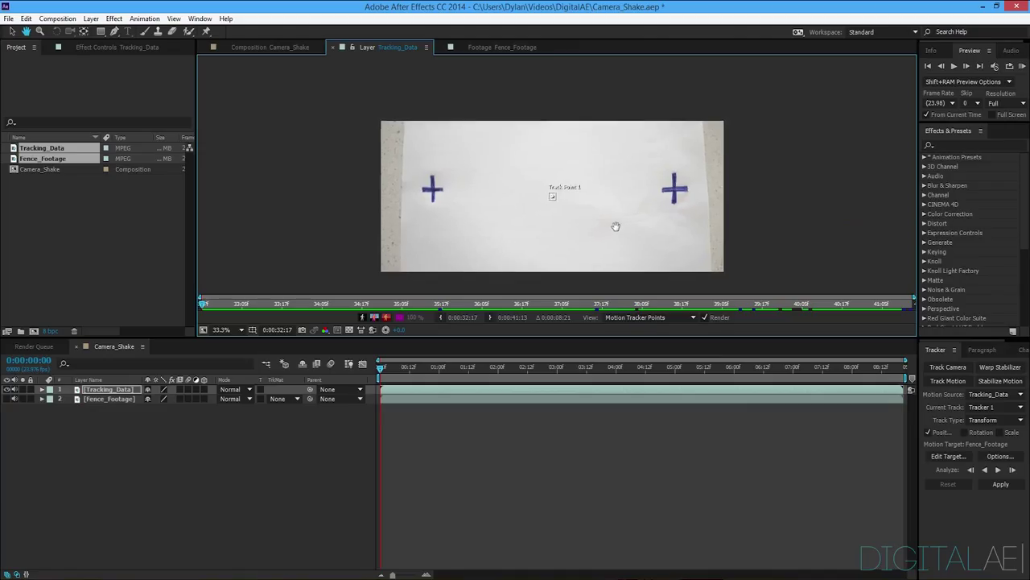
Enlarge Track Point 1's search region, widen its feature region, and scrub the marker clip back to its first frame.
scroll(621, 228, "up", 1)
scroll(604, 209, "down", 3)
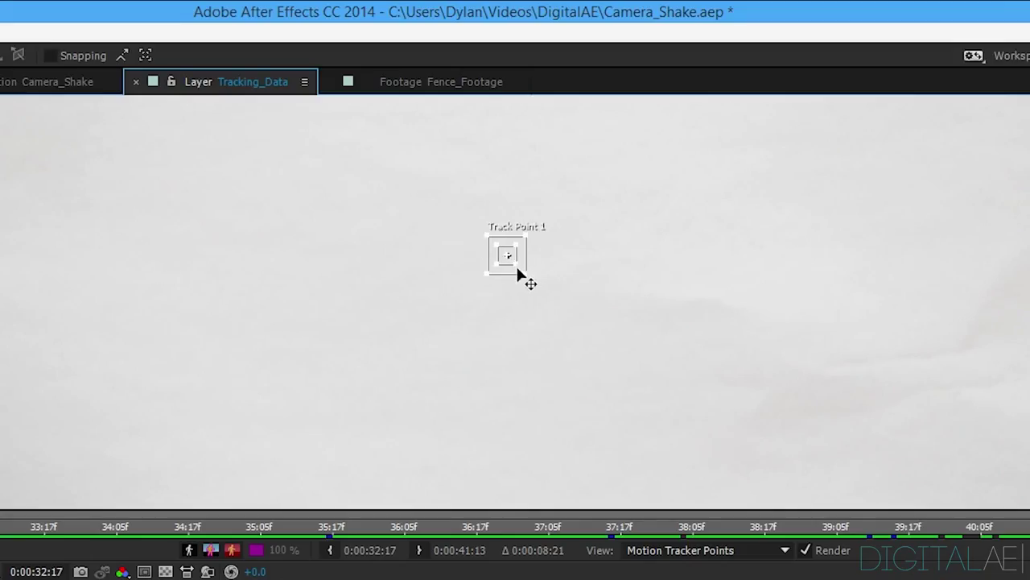
mouse_move(517, 269)
left_mouse_down()
mouse_move(543, 301)
mouse_move(525, 267)
left_mouse_up()
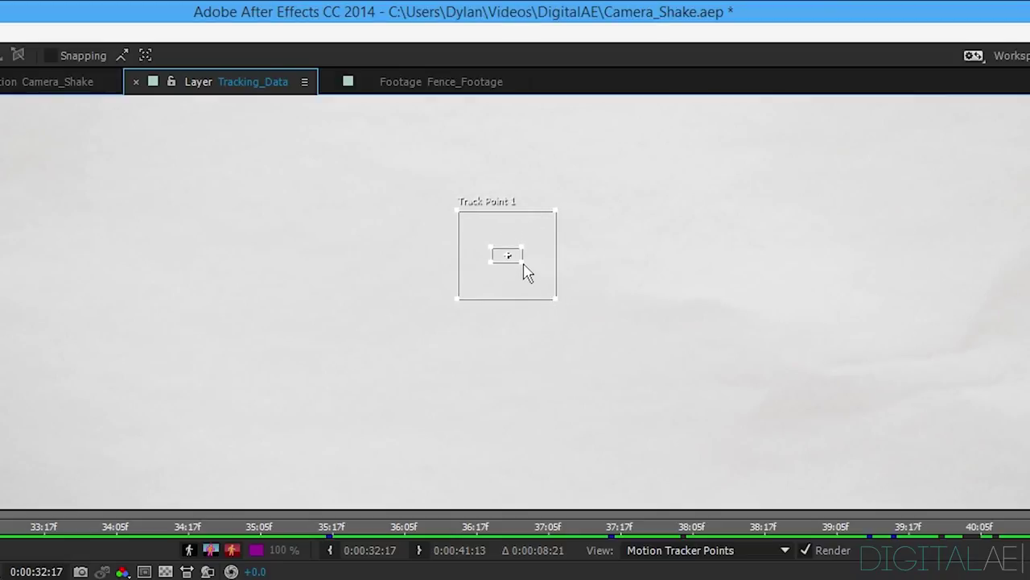
scroll(644, 314, "down", 5)
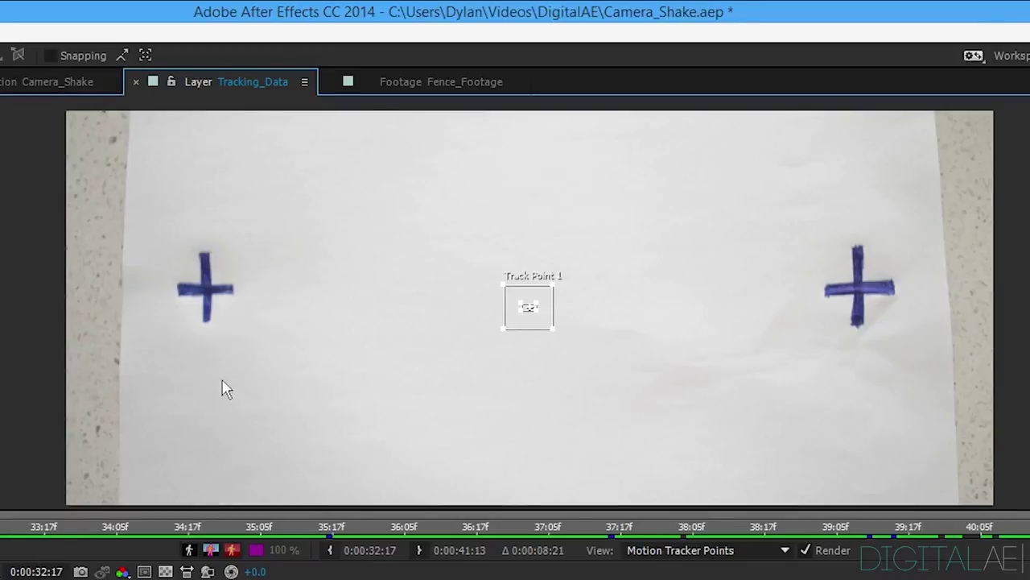
mouse_move(20, 533)
left_mouse_down()
mouse_move(502, 545)
mouse_move(897, 536)
mouse_move(1, 541)
left_mouse_up()
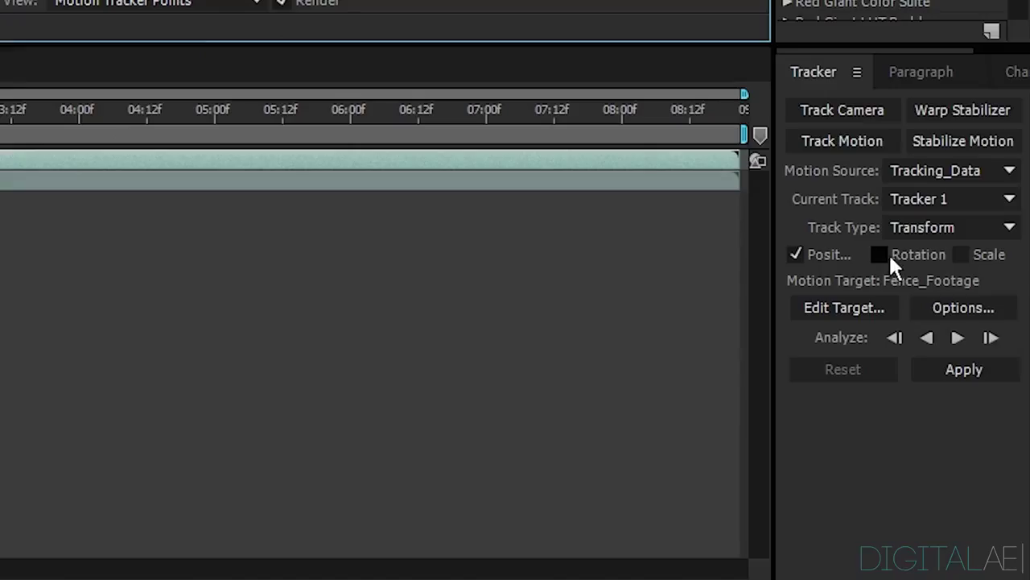
Enable rotation tracking and resize the feature and search regions of both track points to similar small sizes.
left_click(964, 432)
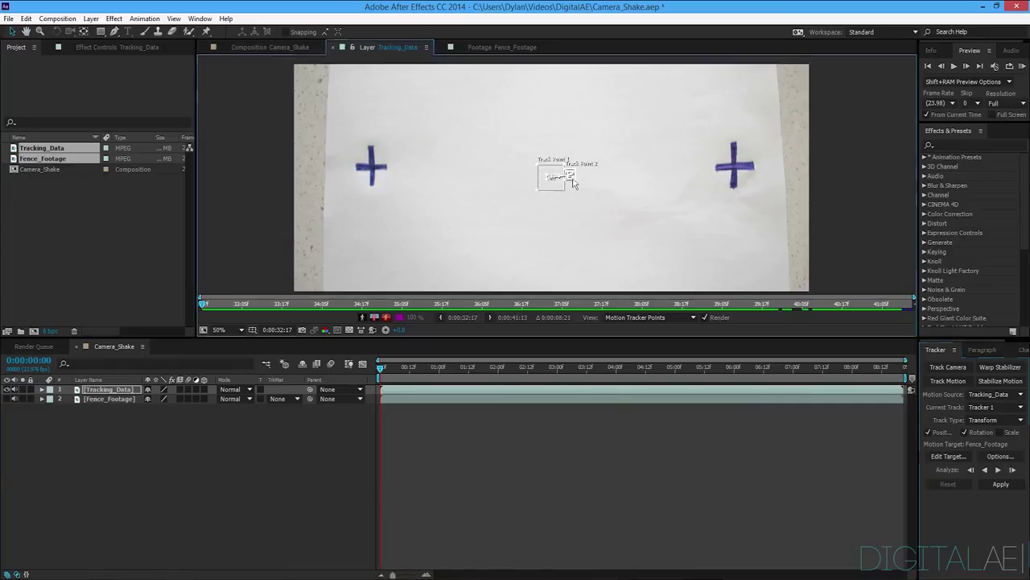
scroll(592, 178, "up", 3)
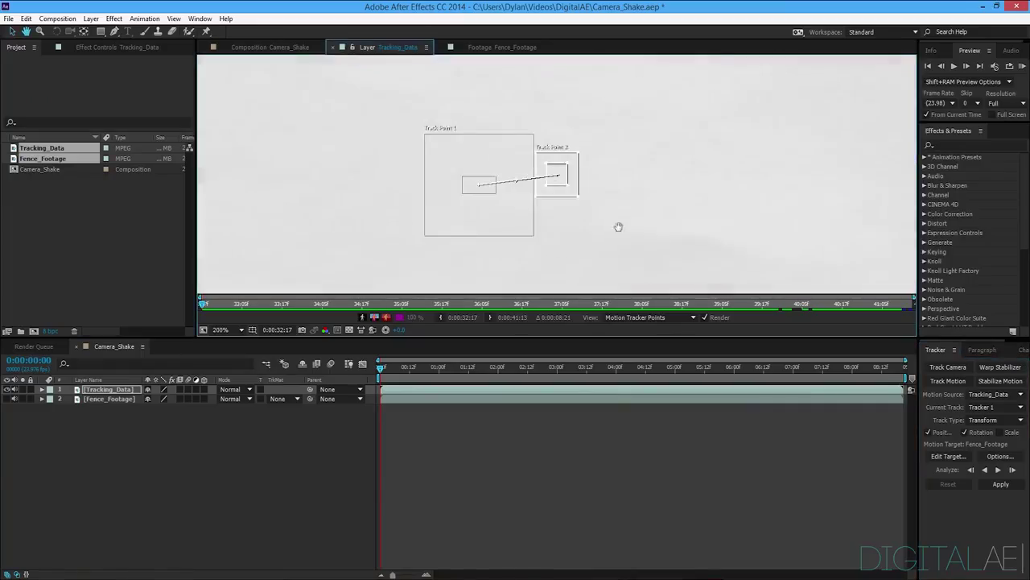
left_click_drag(618, 227, 602, 208)
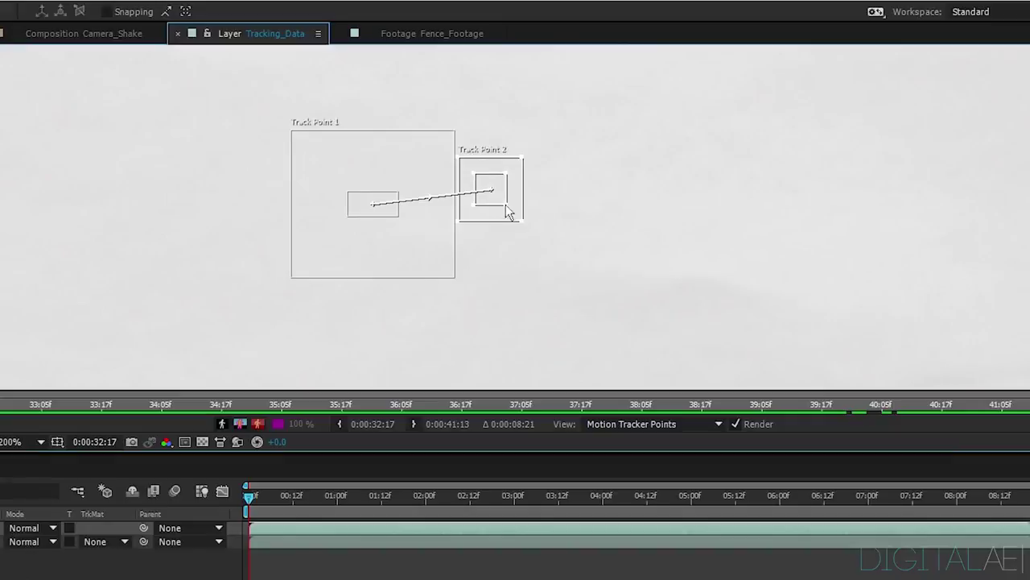
left_click_drag(506, 207, 521, 222)
scroll(522, 223, "down", 2)
key("space")
scroll(652, 261, "down", 2)
scroll(635, 277, "up", 2)
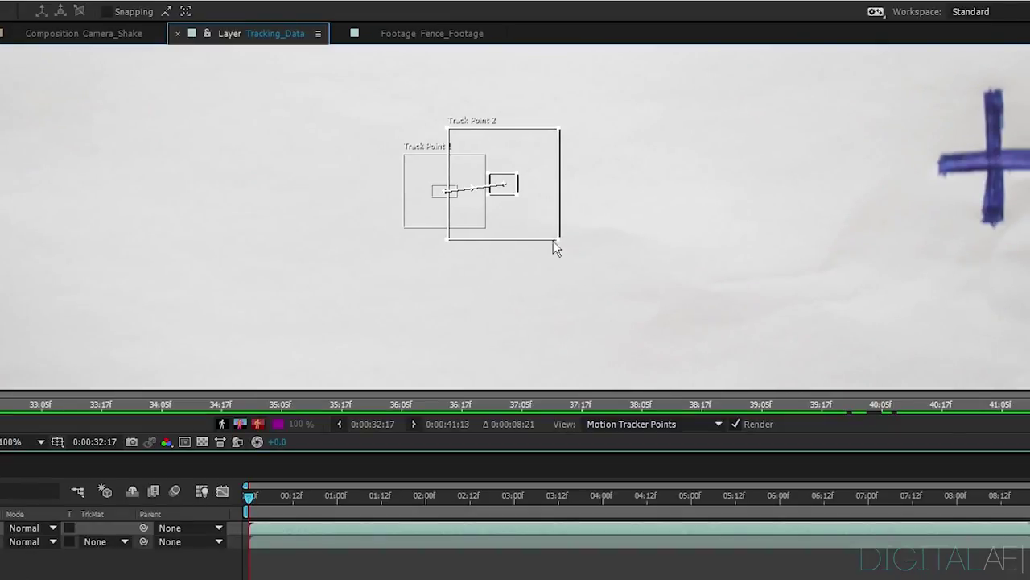
left_click_drag(559, 241, 512, 195)
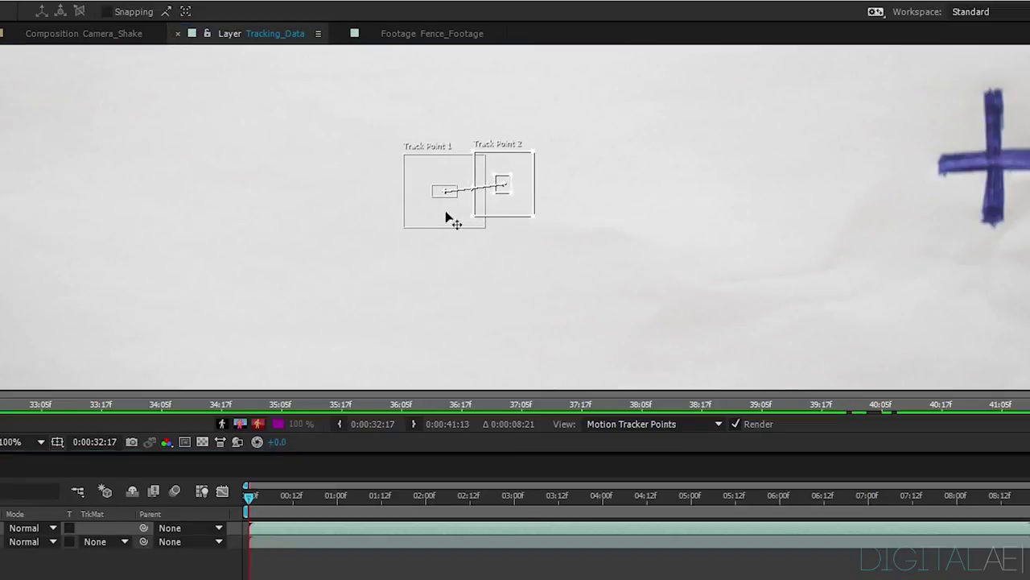
left_click_drag(484, 230, 455, 201)
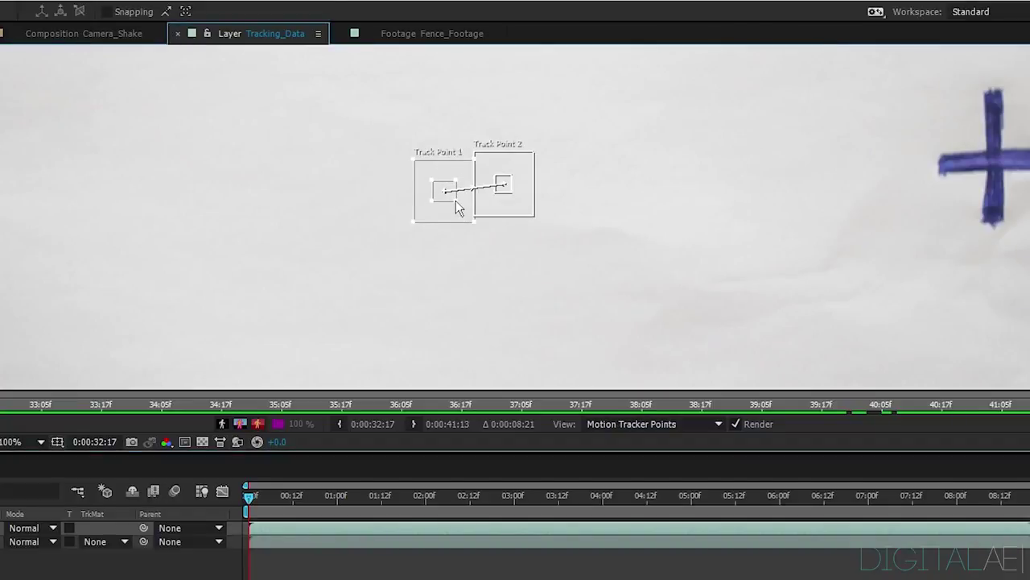
Place Track Point 2 on the centre of the right-hand cross marker.
left_click_drag(655, 225, 552, 208)
key("comma")
key("period")
left_click_drag(483, 209, 764, 241)
key("period")
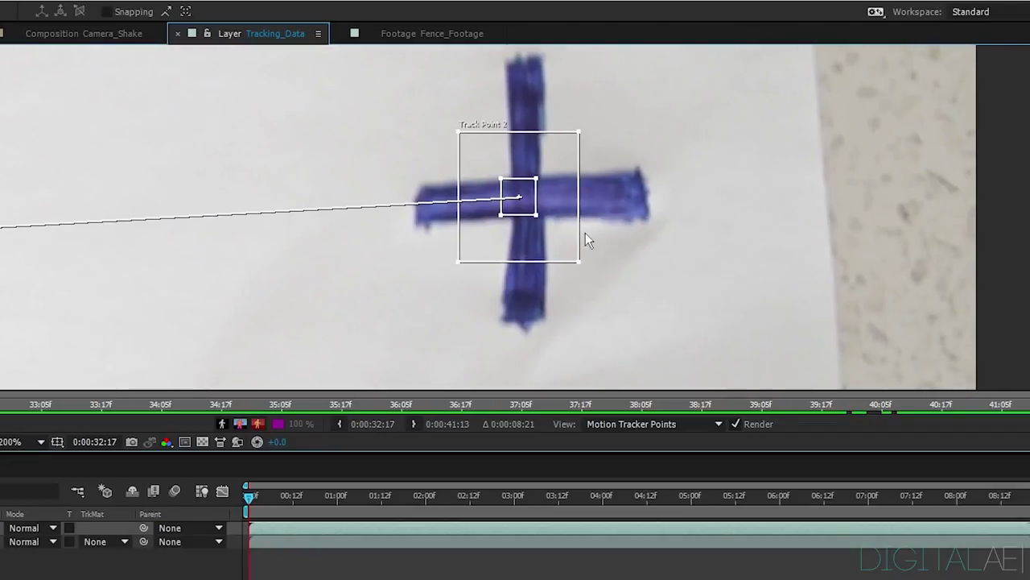
left_click_drag(555, 241, 556, 242)
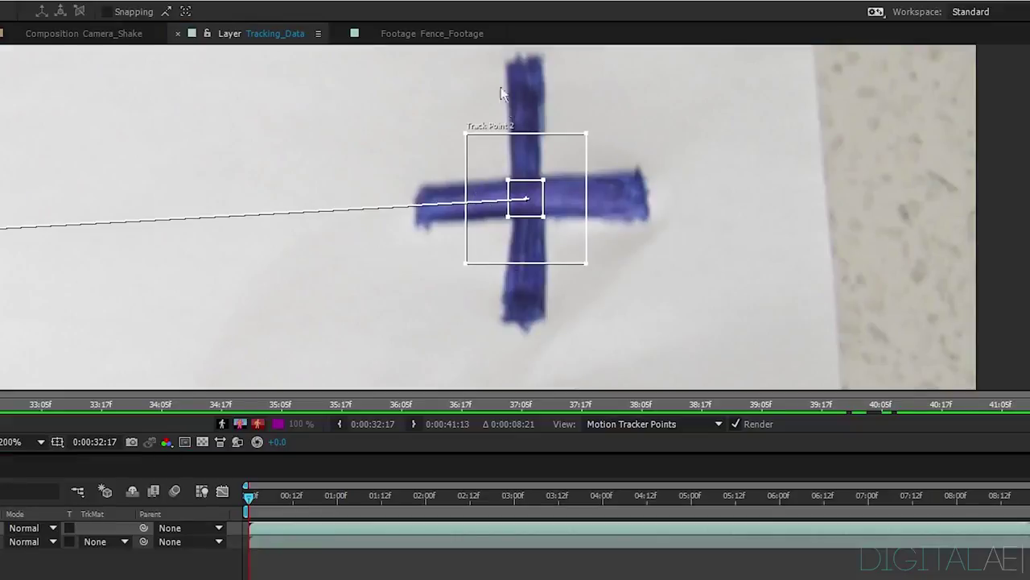
left_click_drag(542, 246, 542, 244)
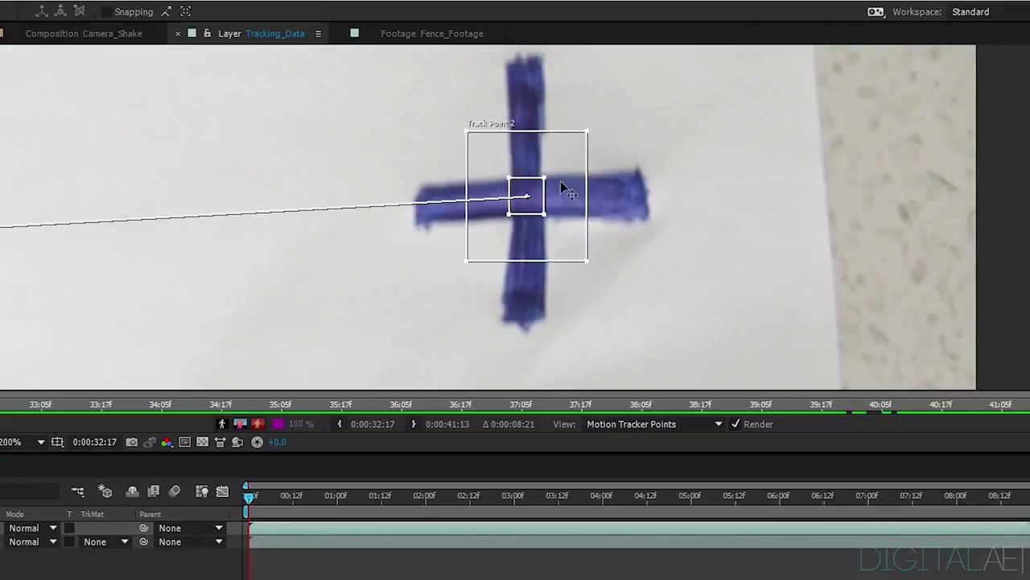
Place Track Point 1 on the centre of the left-hand cross marker and bring both markers into view.
scroll(451, 219, "left", 5)
scroll(451, 218, "down", 1)
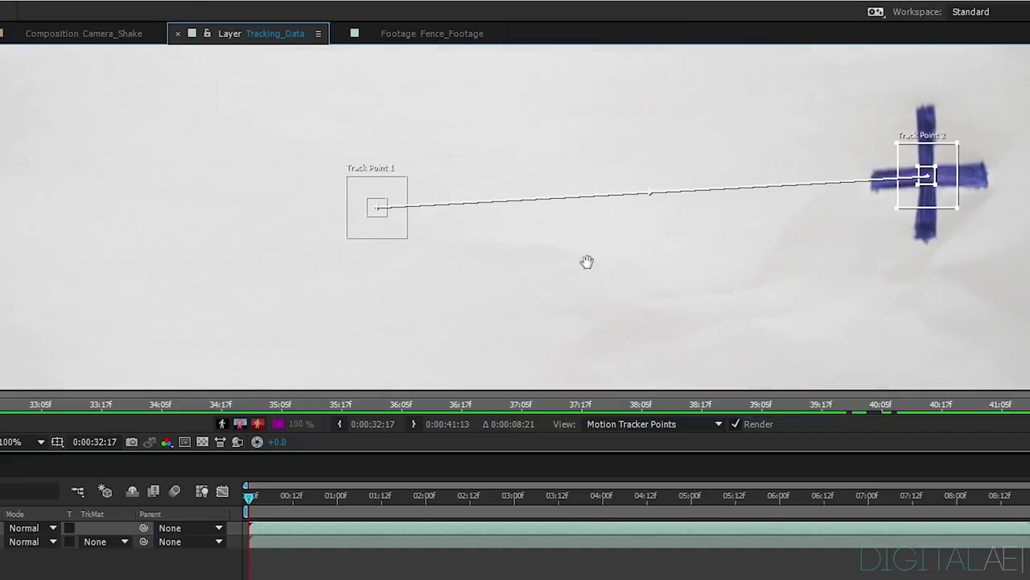
left_click_drag(587, 262, 728, 280)
left_click_drag(665, 233, 125, 206)
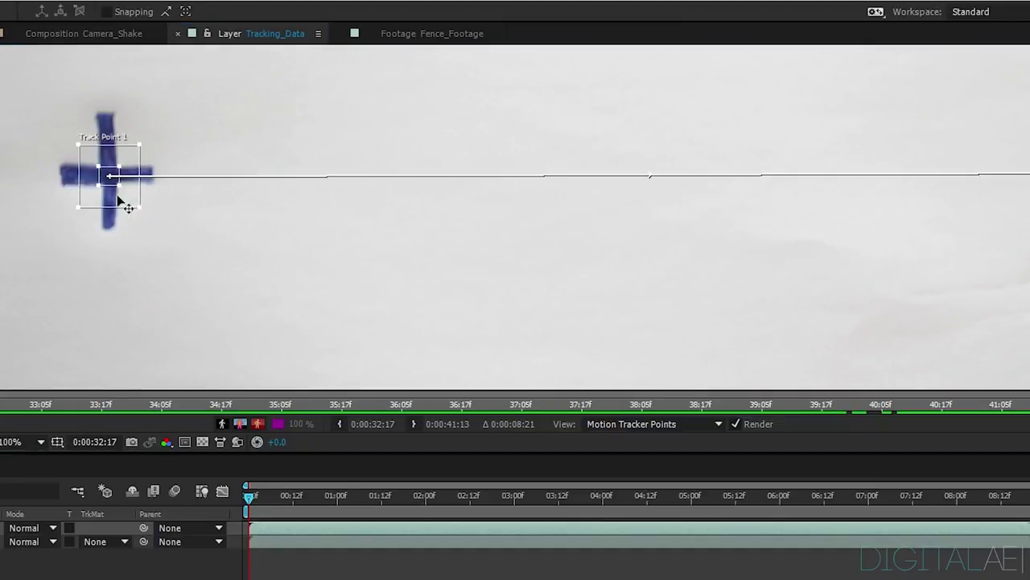
left_click_drag(209, 227, 305, 236)
scroll(421, 249, "right", 3)
scroll(506, 257, "down", 2)
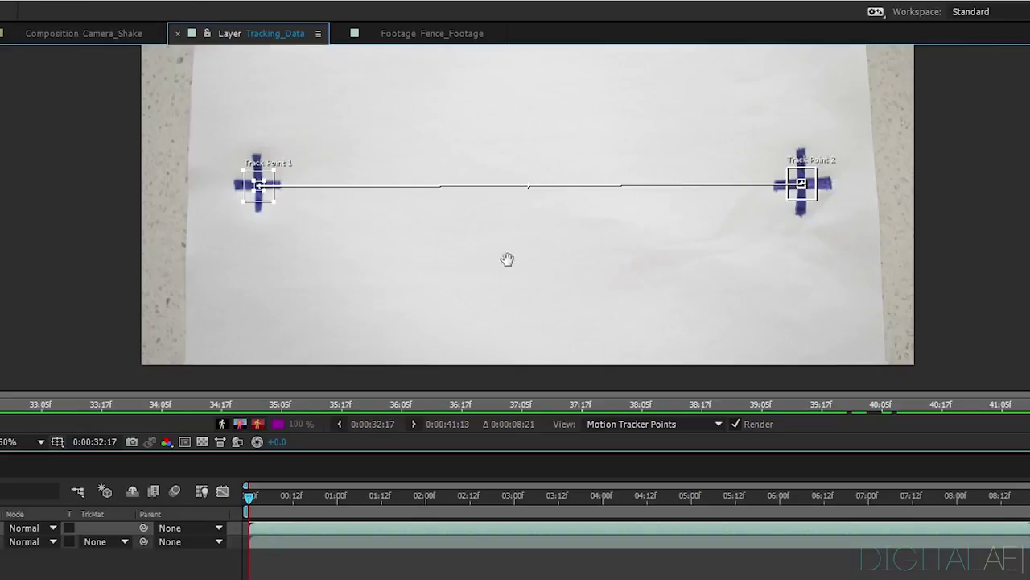
key("v")
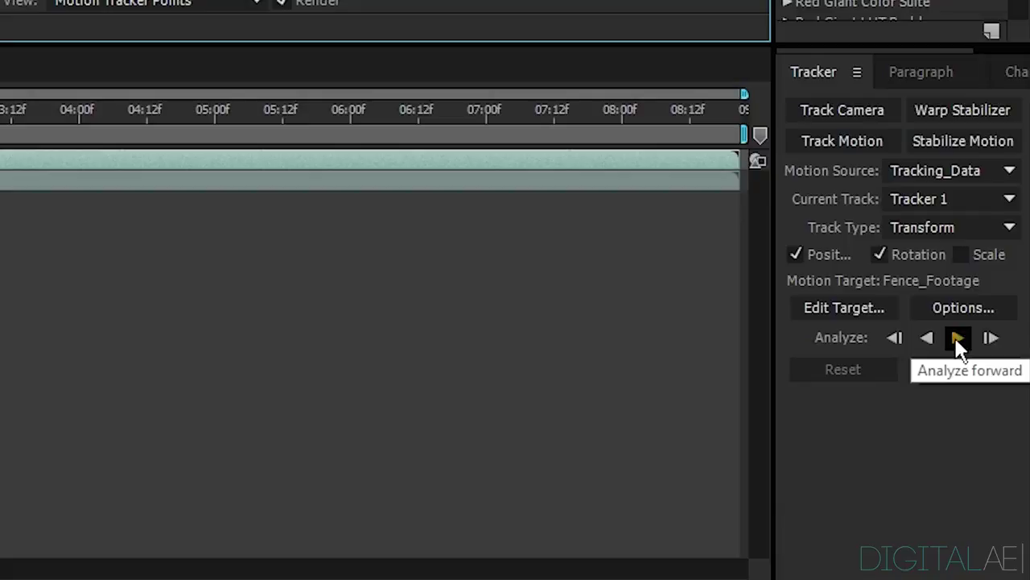
Analyze the motion forward through the Tracking_Data clip and check how well both track points follow their crosses.
left_click(957, 338)
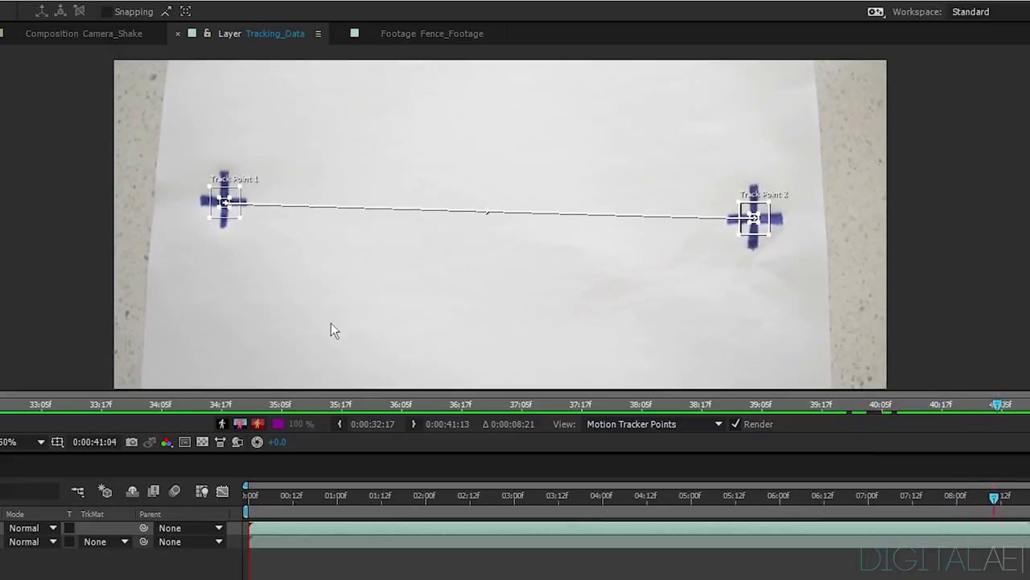
left_click_drag(911, 424, 8, 421)
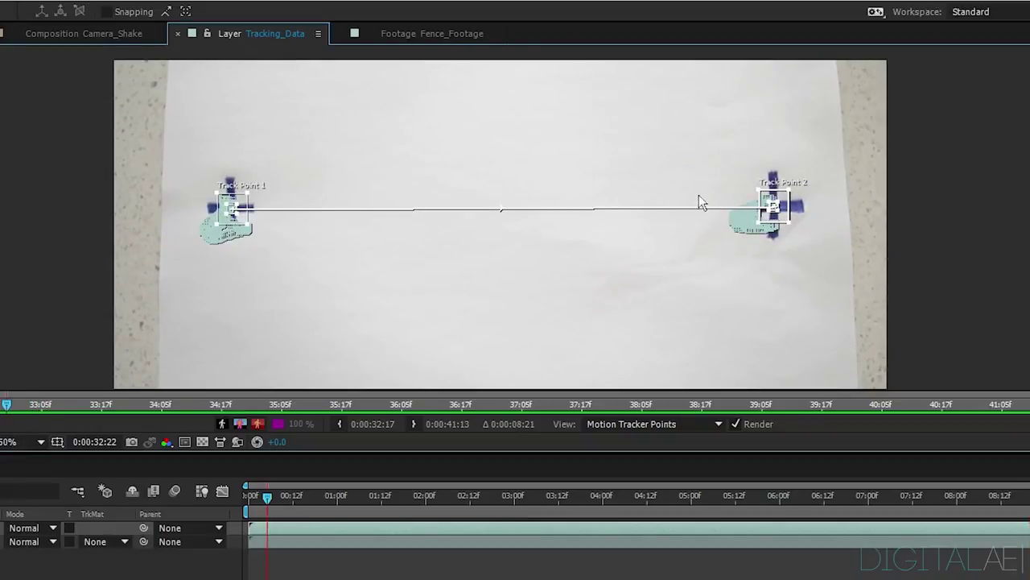
scroll(812, 270, "up", 1)
left_click_drag(931, 212, 716, 269)
left_click_drag(191, 326, 674, 207)
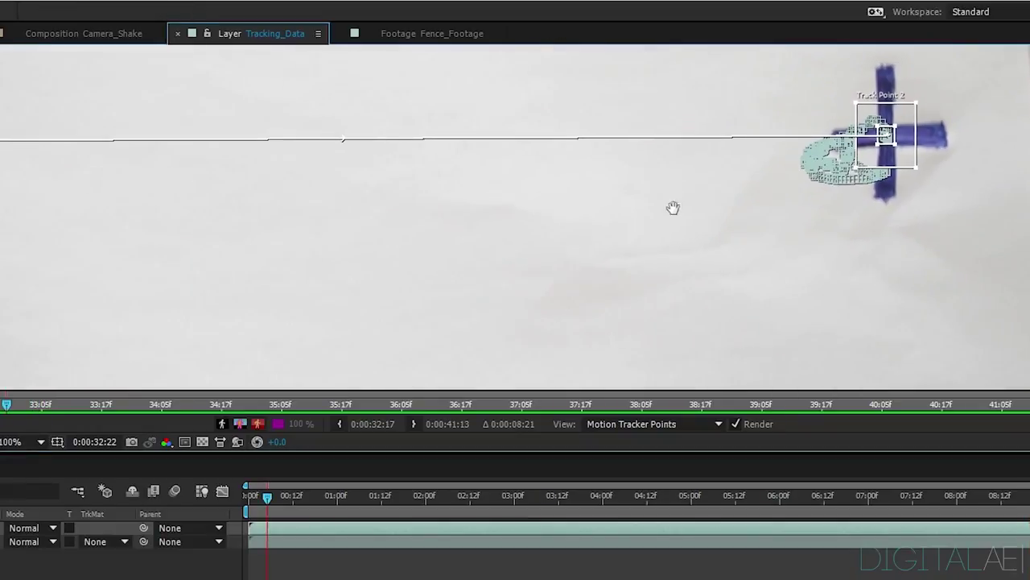
scroll(390, 274, "down", 1)
left_click_drag(390, 274, 448, 297)
Create a null object in the Camera_Shake composition and rename it Track.
left_click(154, 448)
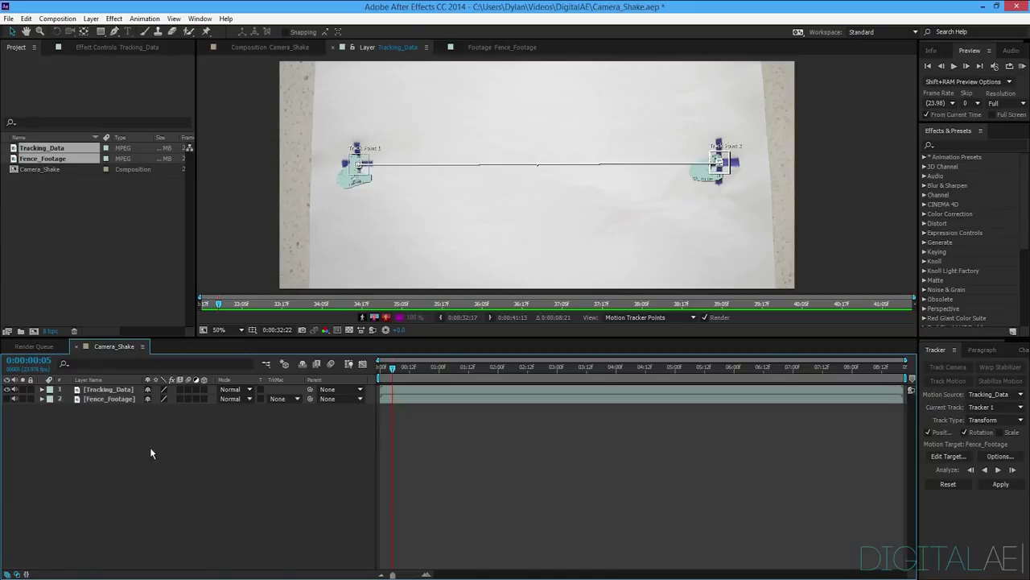
left_click(90, 19)
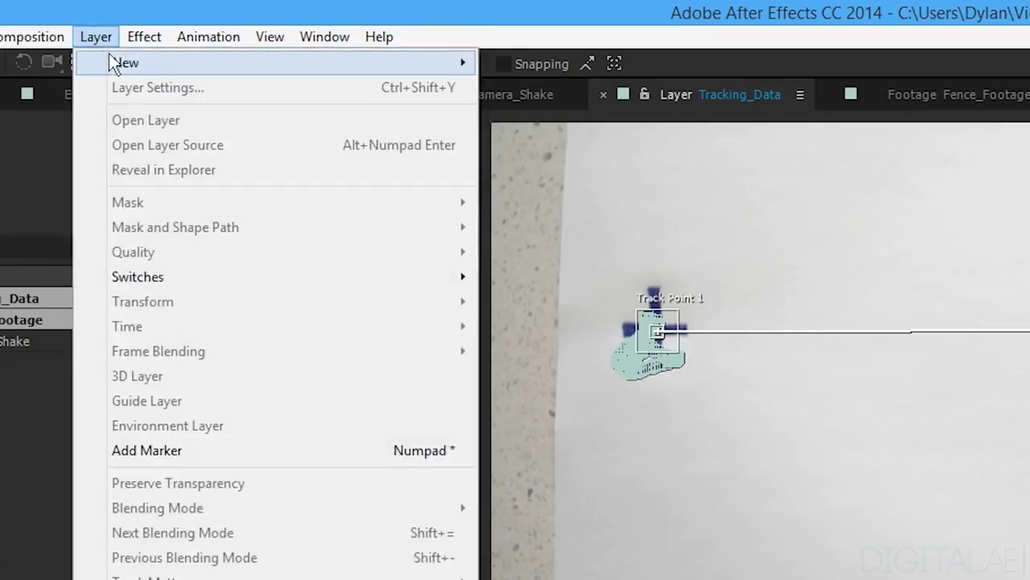
mouse_move(90, 29)
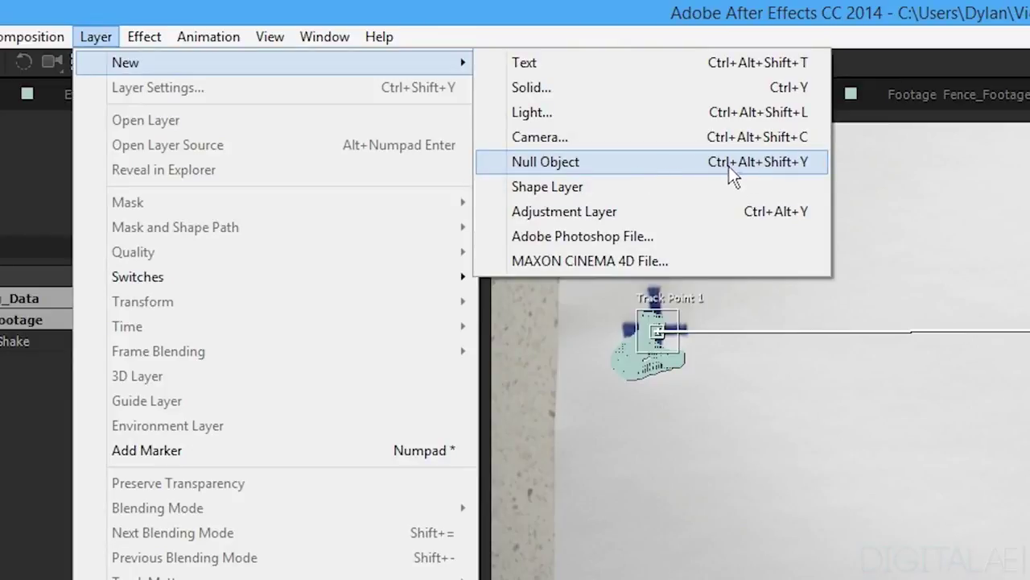
left_click(550, 161)
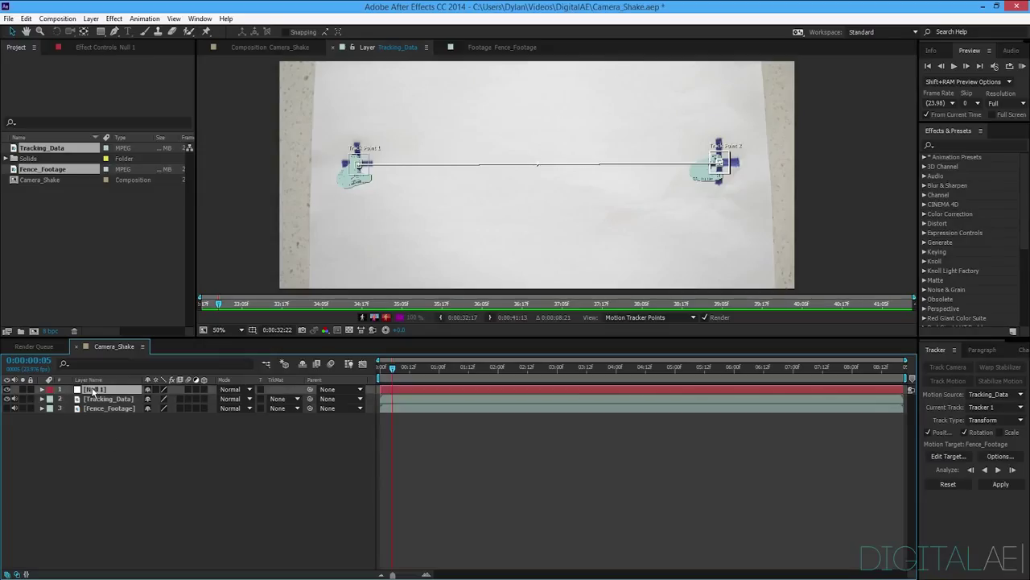
key("Return")
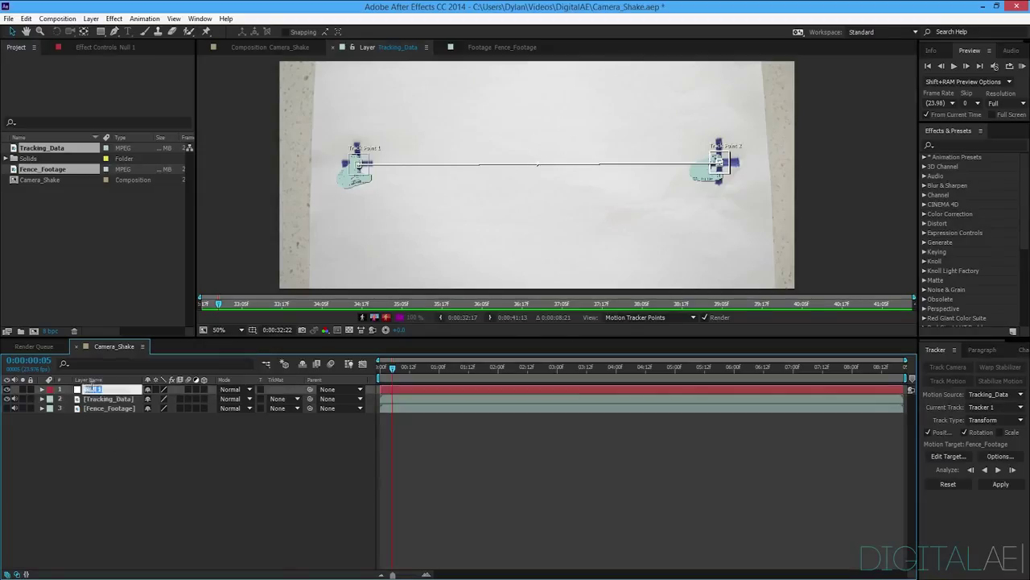
key("BackSpace")
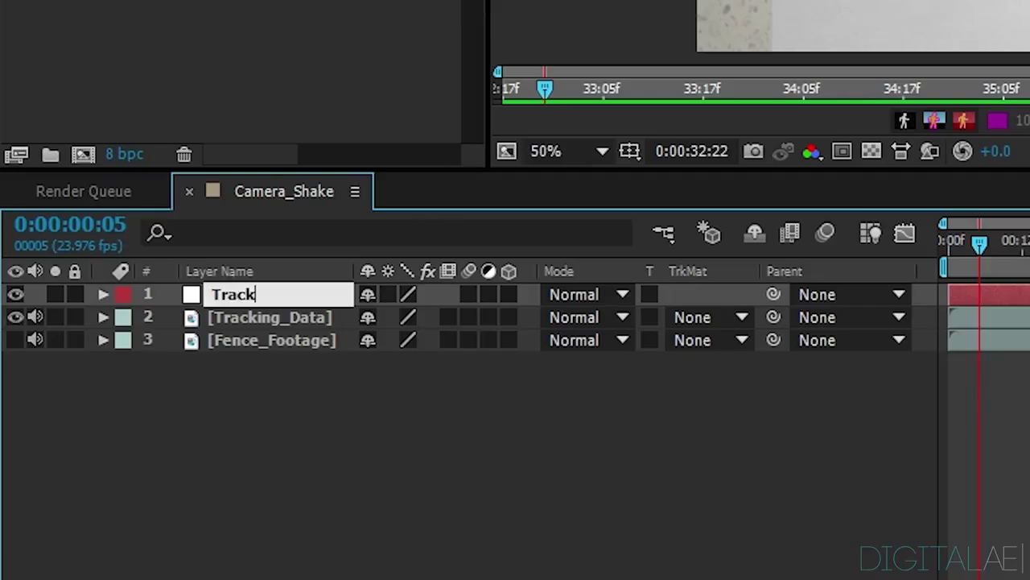
type("Track")
key("Return")
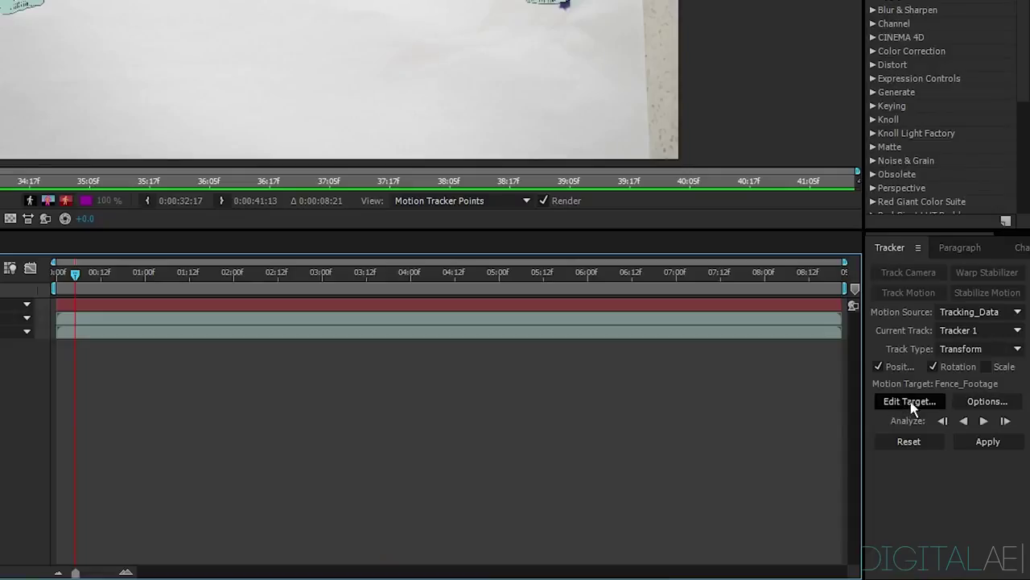
Set the tracker's motion target to the Track null layer.
left_click(911, 402)
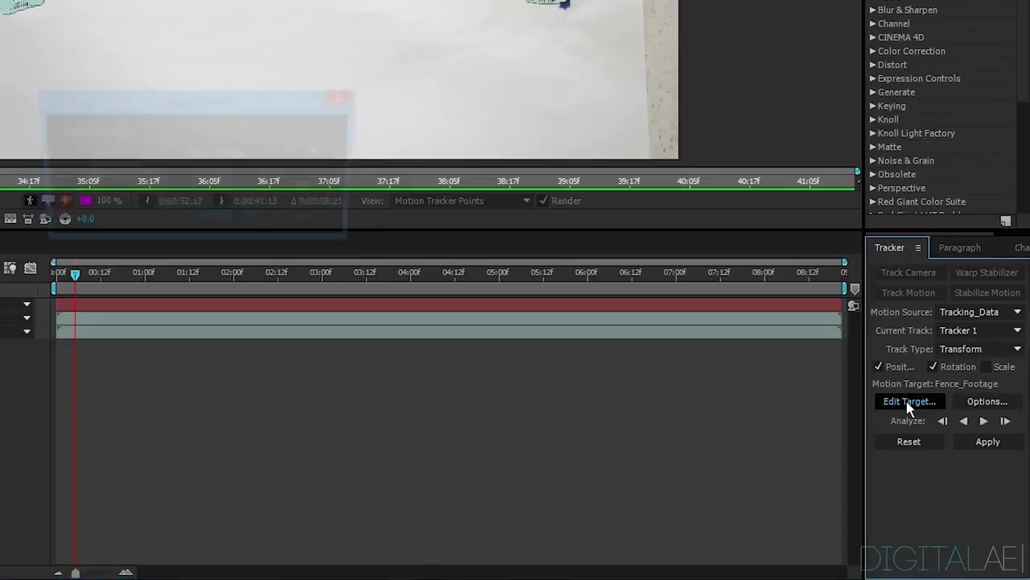
left_click(519, 289)
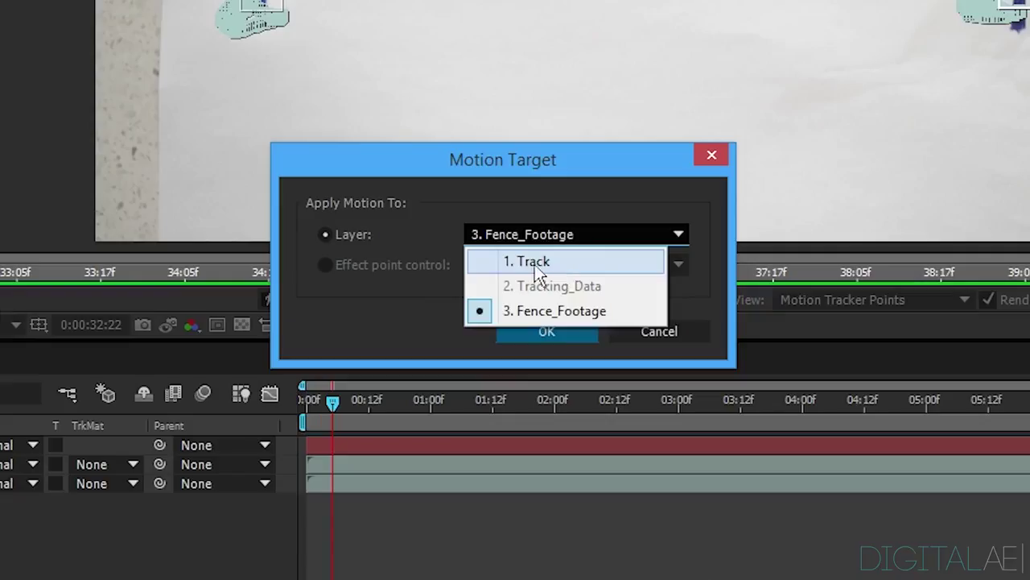
left_click(487, 299)
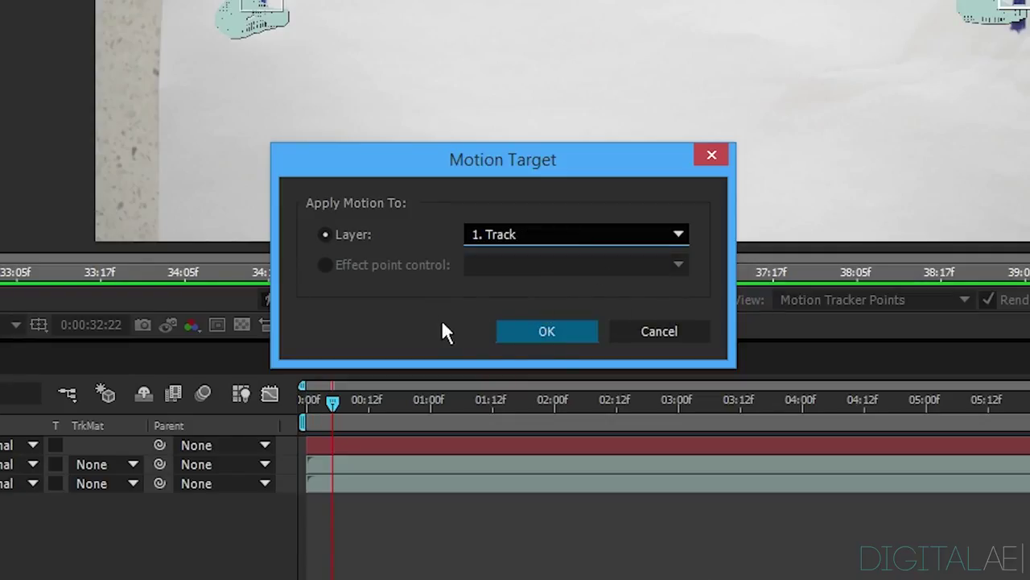
left_click(545, 332)
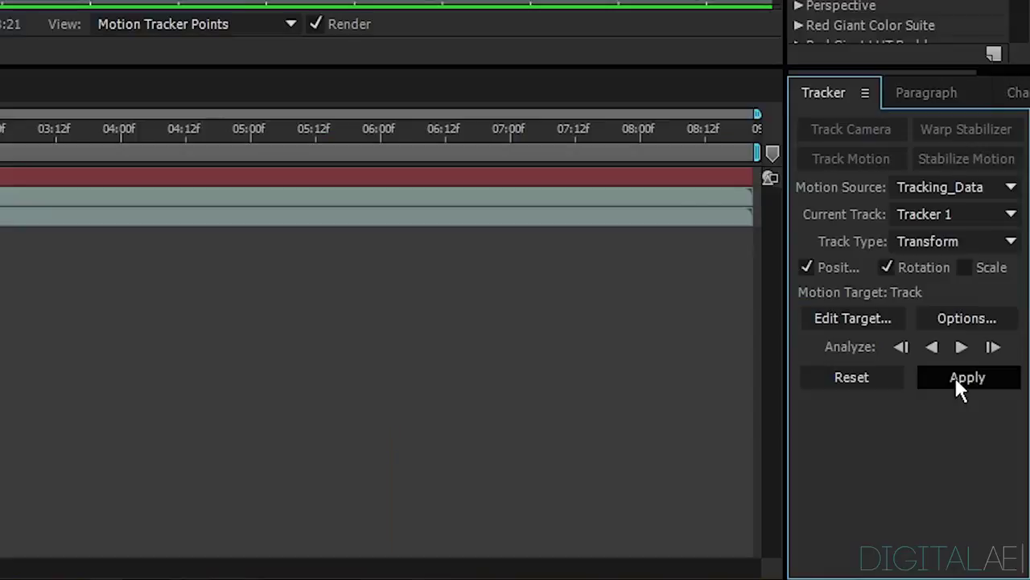
Apply the tracked motion to the Track null in X and Y, and collapse its revealed transform properties.
left_click(999, 485)
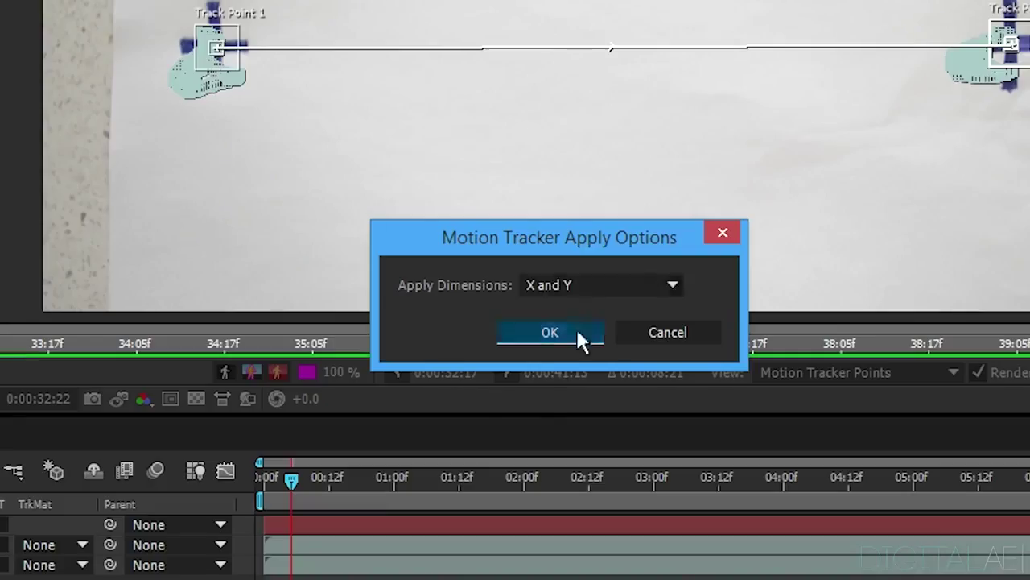
left_click(500, 302)
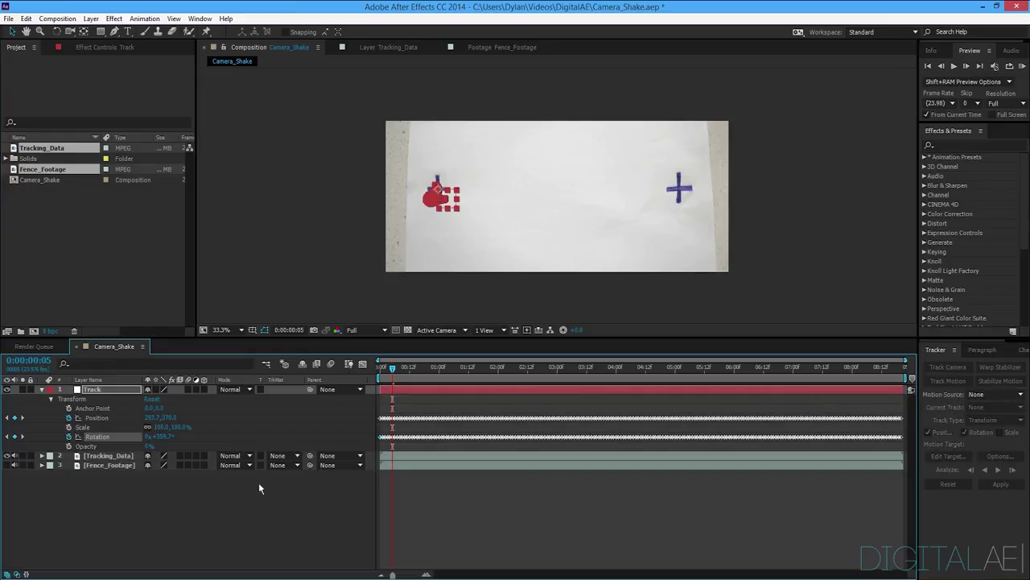
left_click(260, 483)
left_click(42, 390)
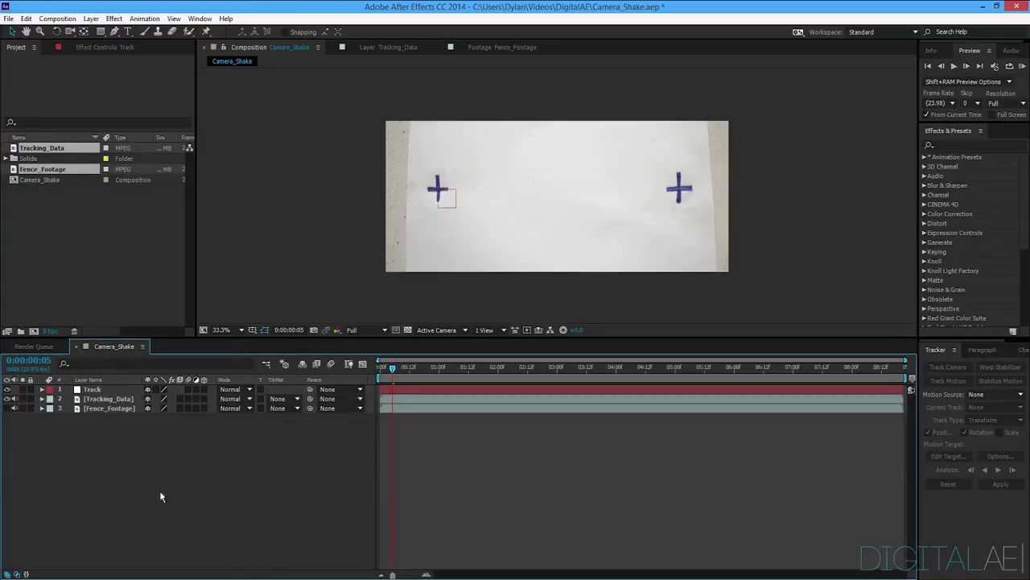
Preview the composition to check how the Track null follows the left-hand cross, and return to the first frame.
left_click(105, 392)
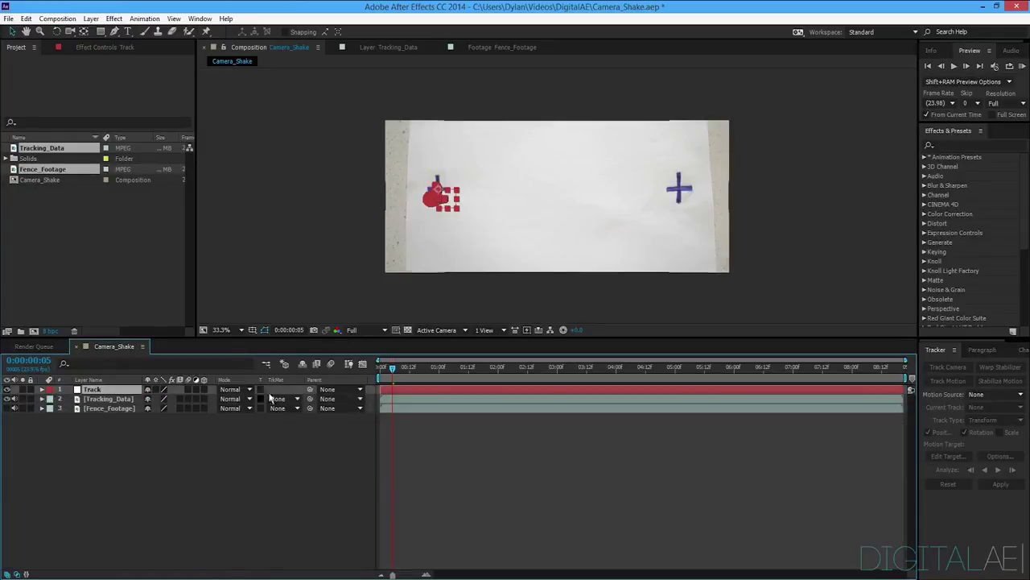
left_click(321, 452)
key("space")
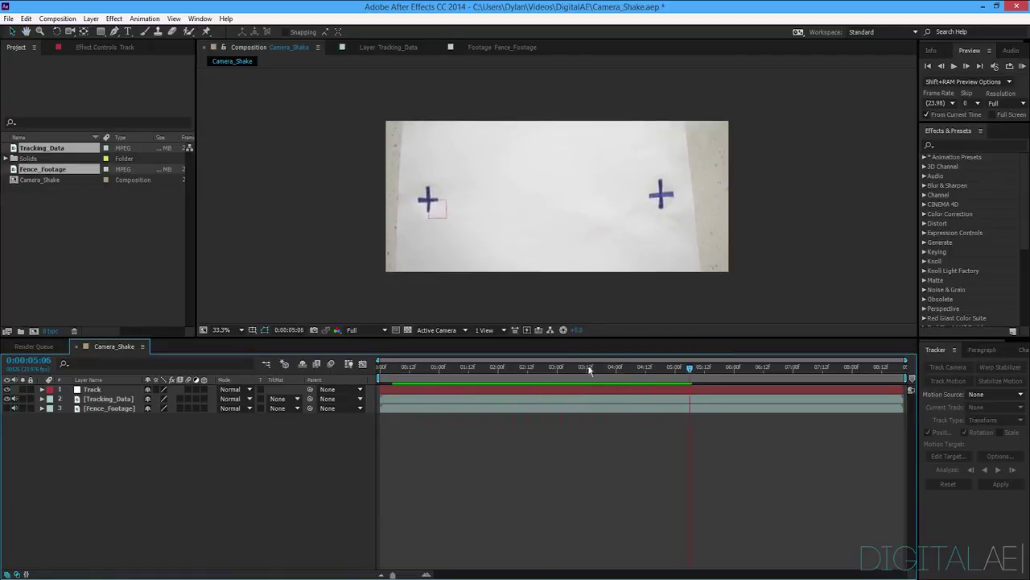
left_click(592, 369)
left_click_drag(592, 368, 282, 481)
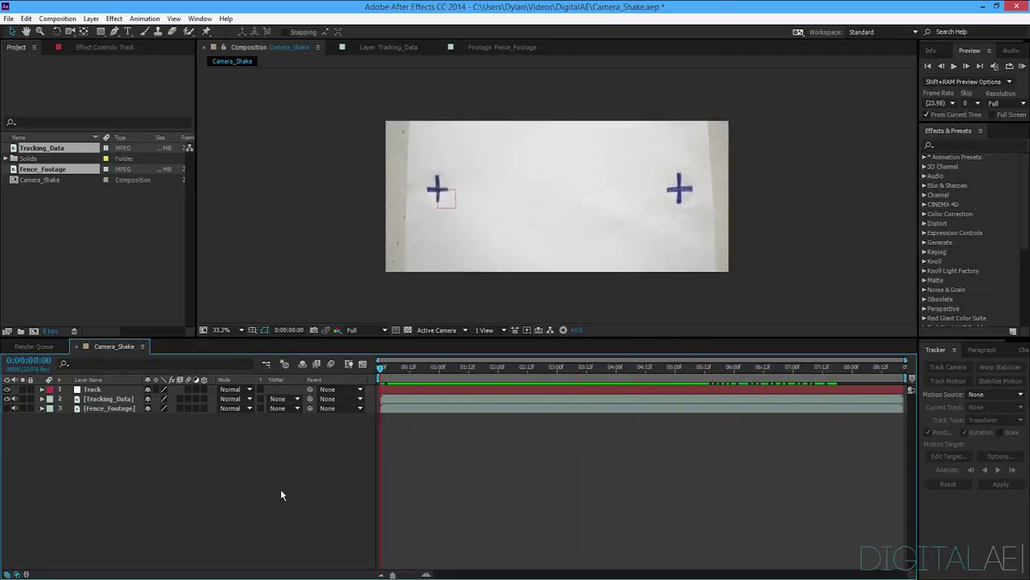
Delete the Tracking_Data layer from the Camera_Shake composition and make the Fence_Footage layer visible.
left_click(105, 399)
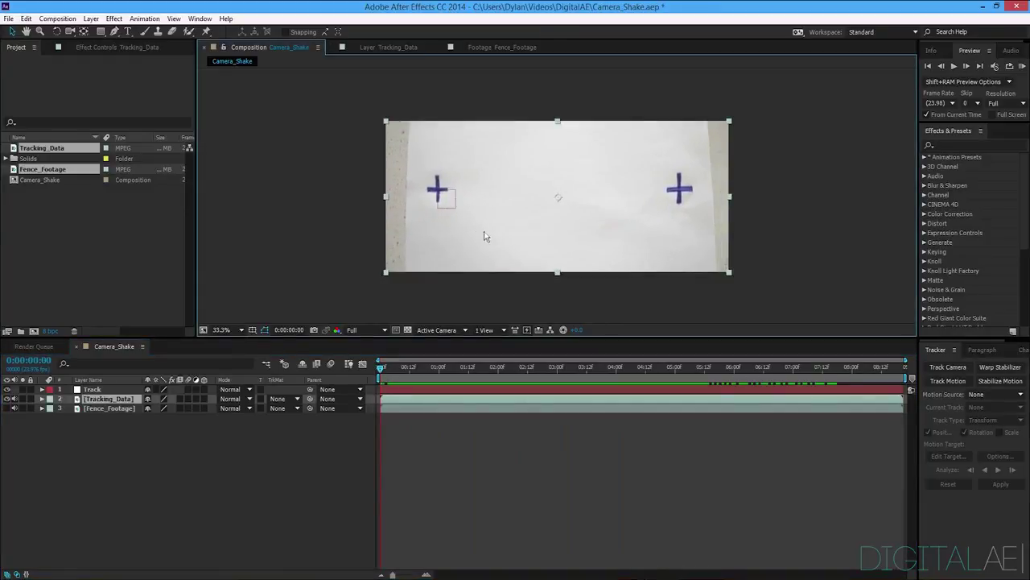
left_click(104, 390)
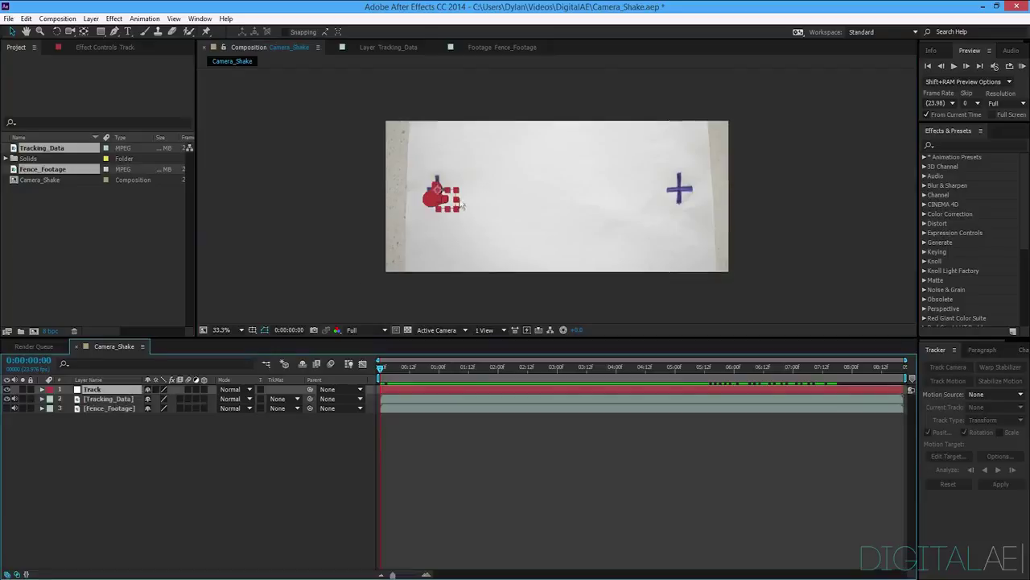
left_click(106, 398)
key("Delete")
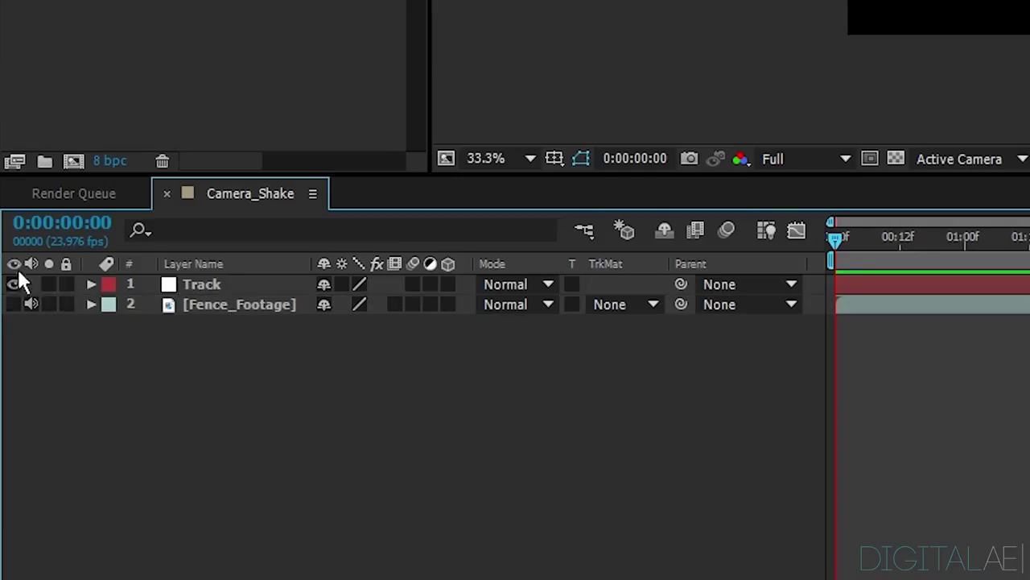
left_click(14, 304)
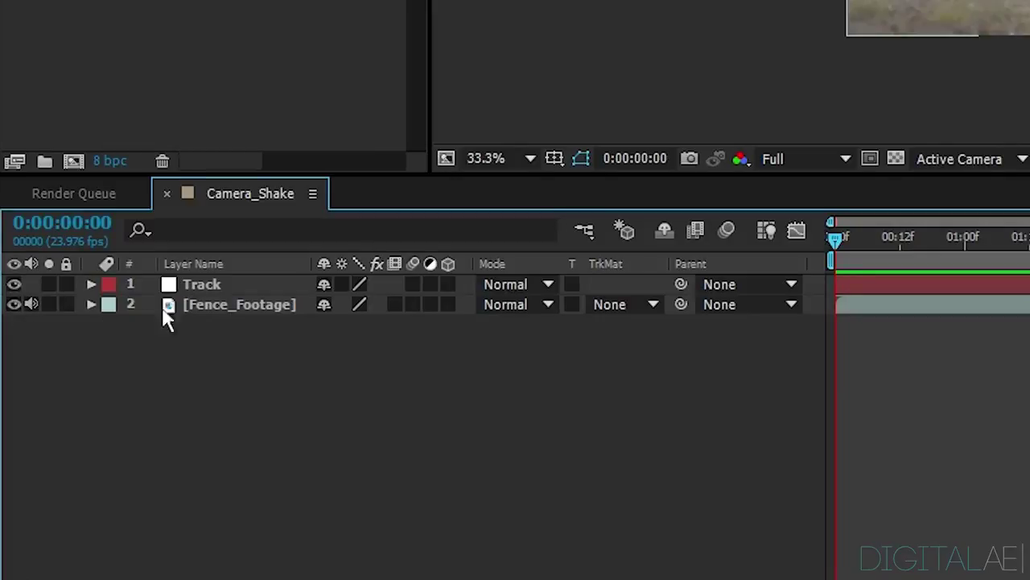
Scrub through the unparented Fence_Footage clip to review its original motion, and return to the first frame.
left_click_drag(876, 237, 833, 264)
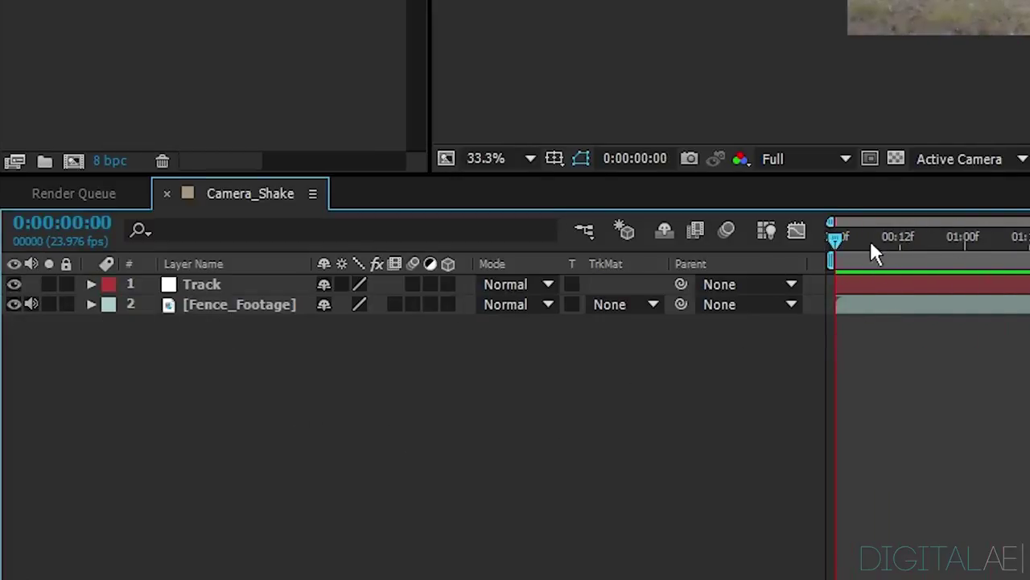
left_click_drag(871, 240, 815, 286)
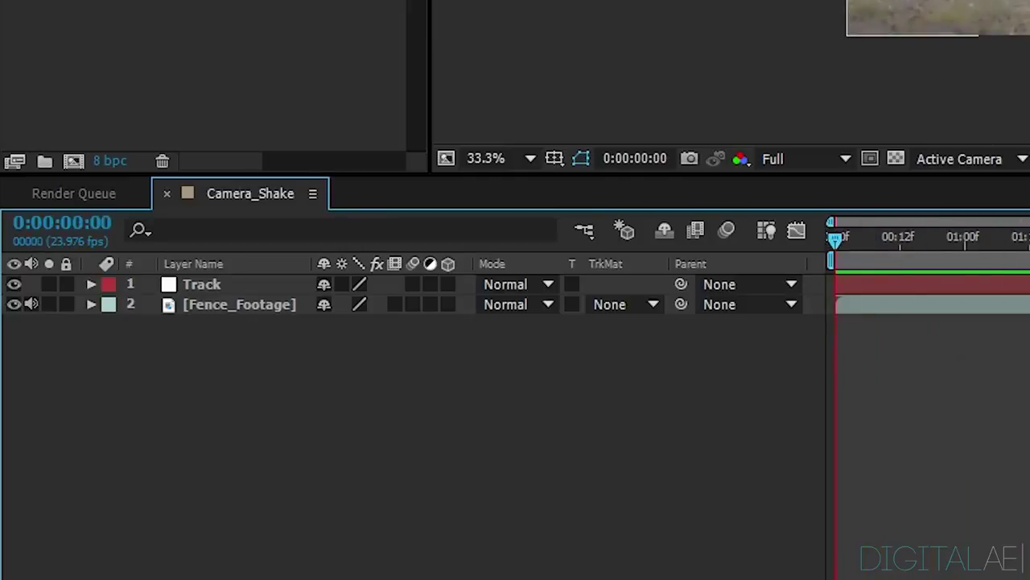
left_click(241, 306)
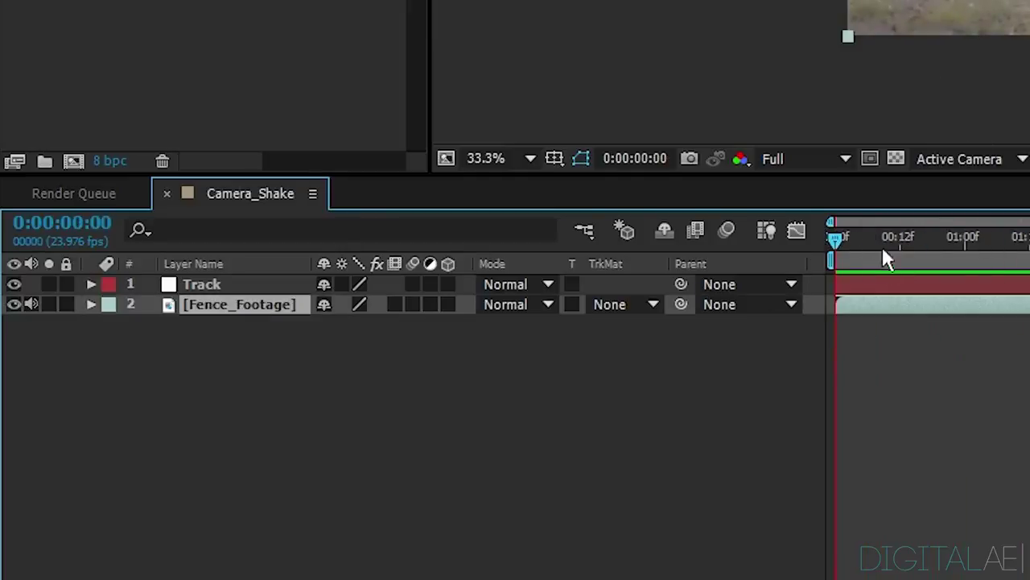
left_click_drag(885, 241, 1029, 237)
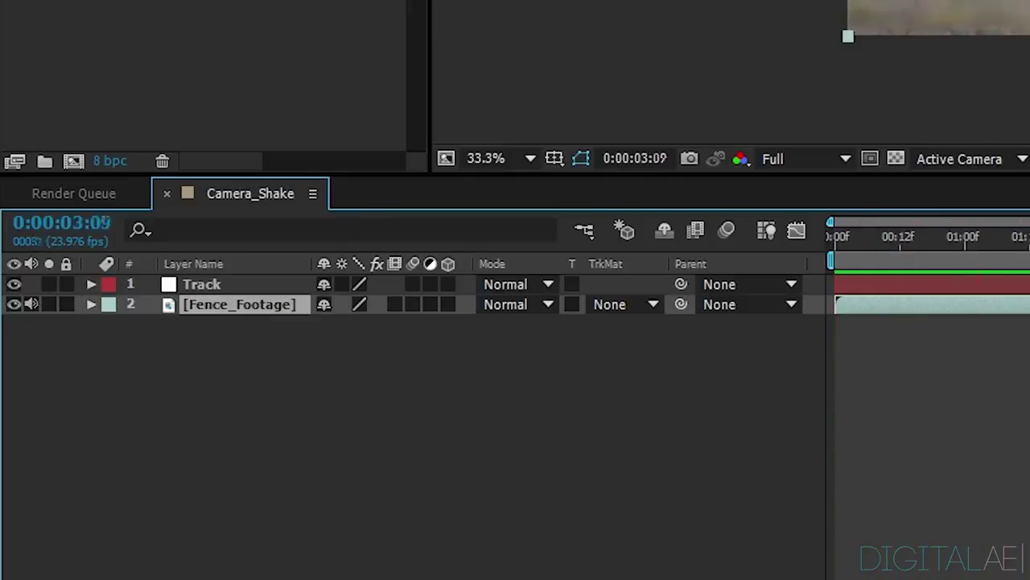
left_click(722, 358)
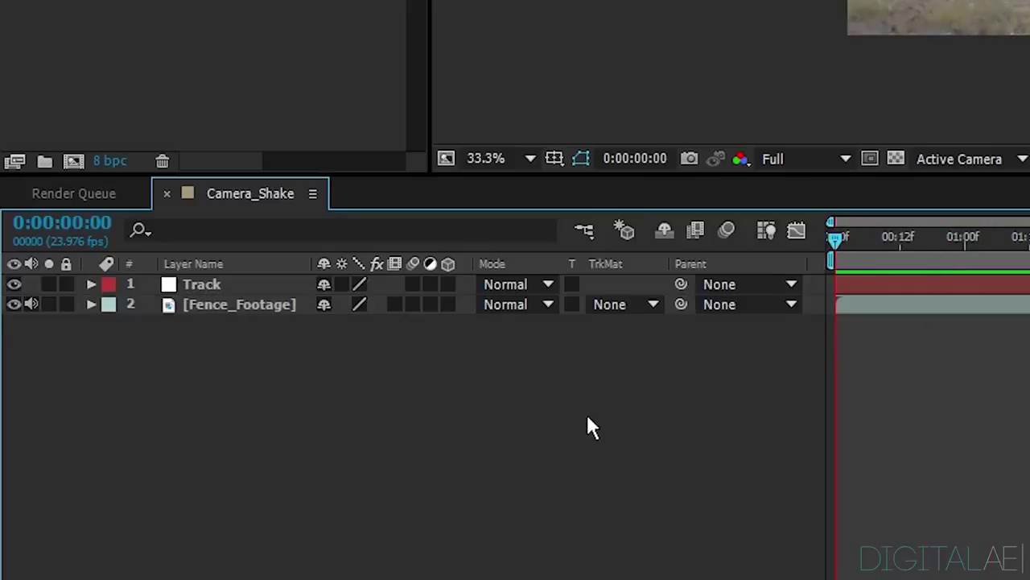
Parent the Fence_Footage layer to the Track null.
left_click(714, 308)
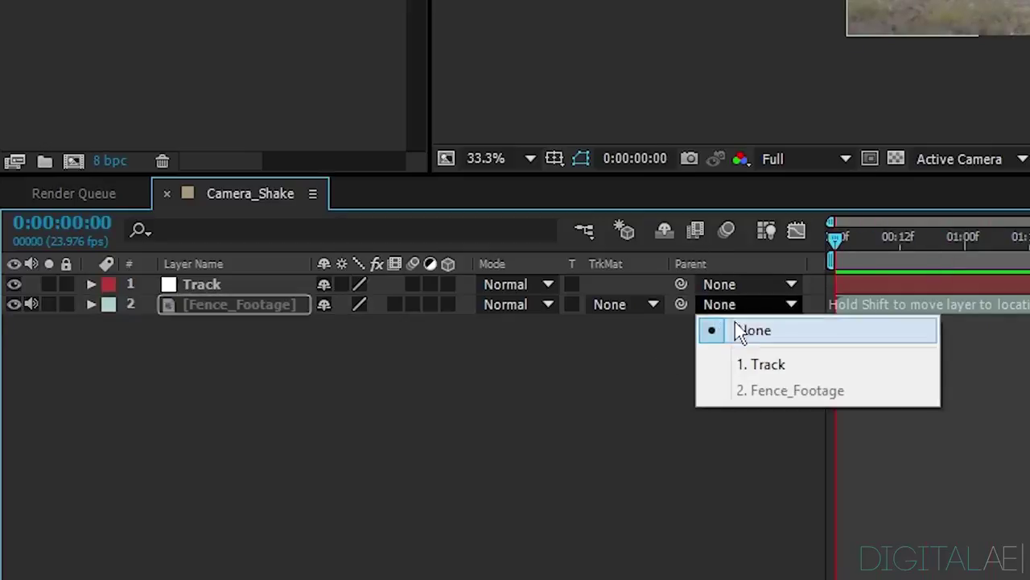
left_click(763, 367)
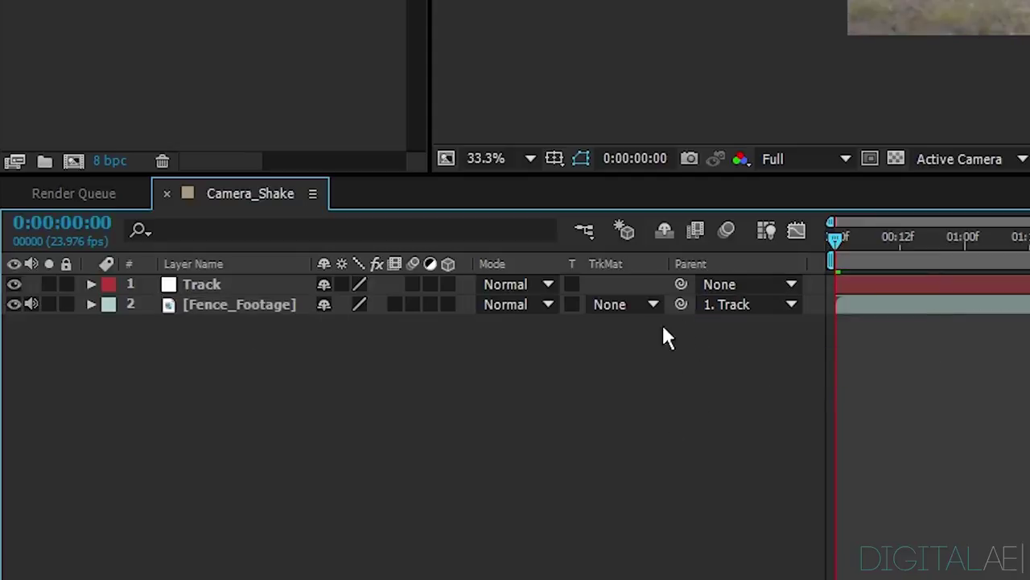
left_click_drag(681, 305, 218, 282)
left_click(220, 310)
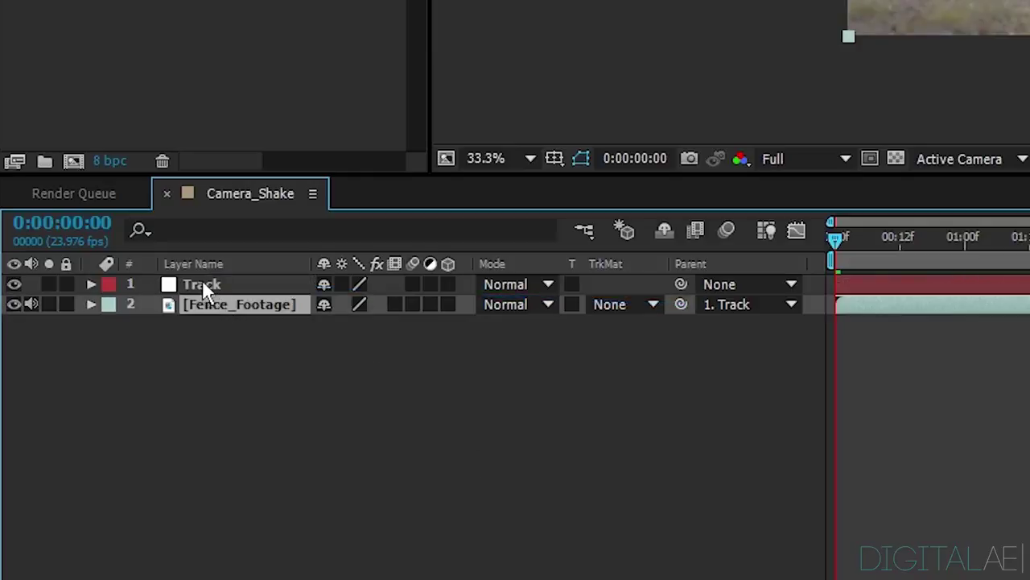
left_click(201, 283)
left_click(609, 415)
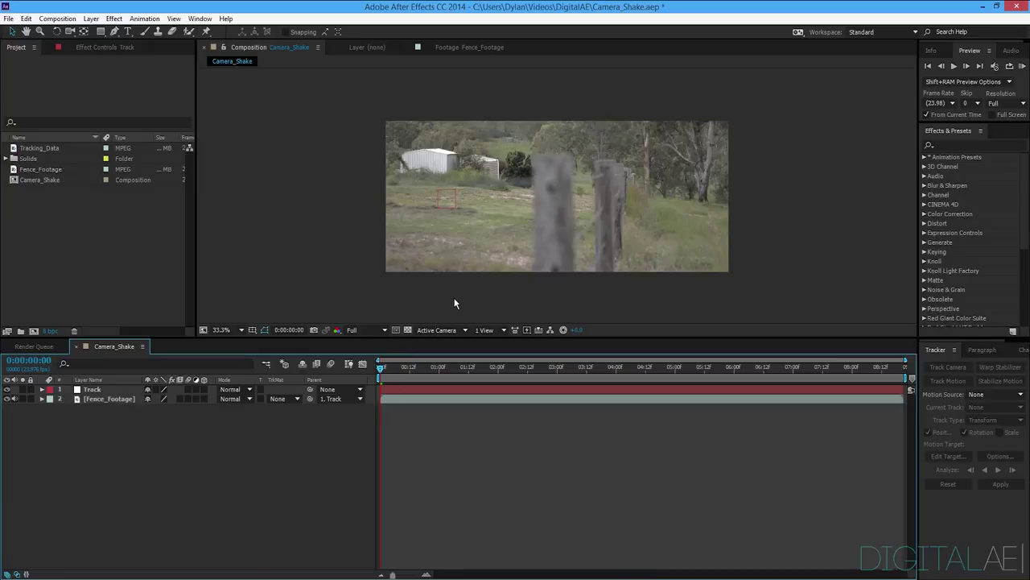
Preview the shaken fence footage and examine the exposed frame edges with the transparency grid switched on briefly.
key("space")
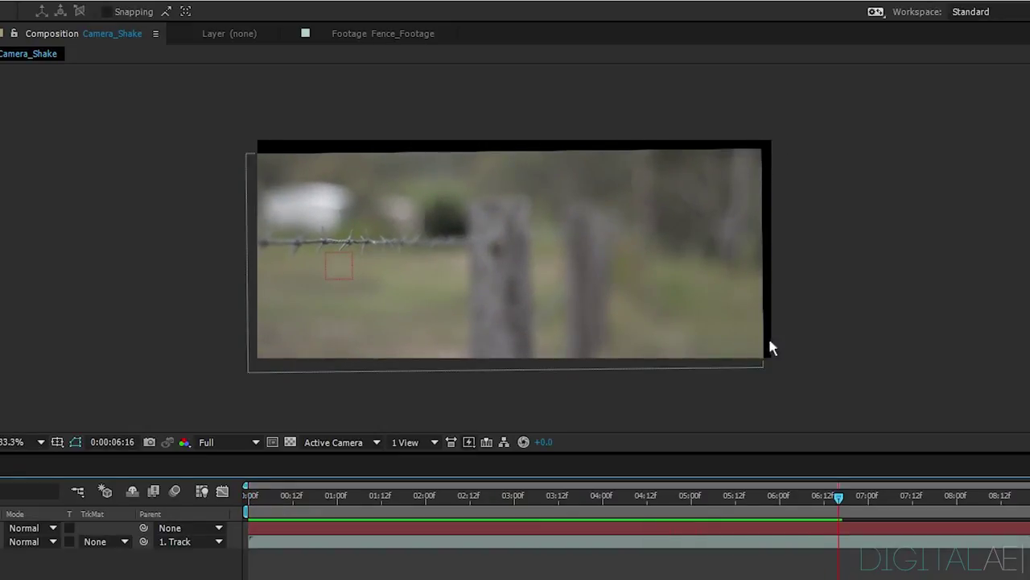
left_click(290, 443)
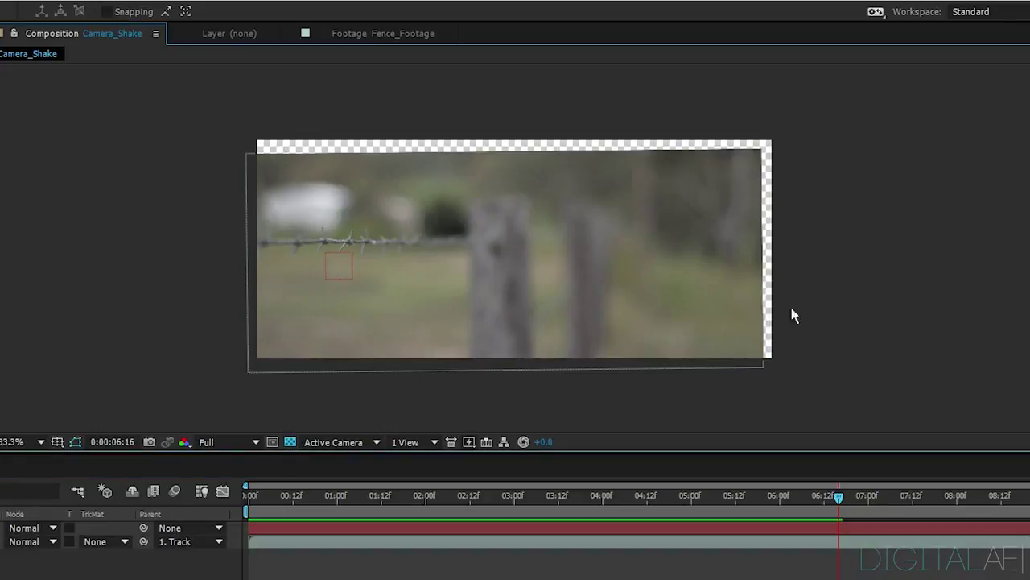
left_click(289, 443)
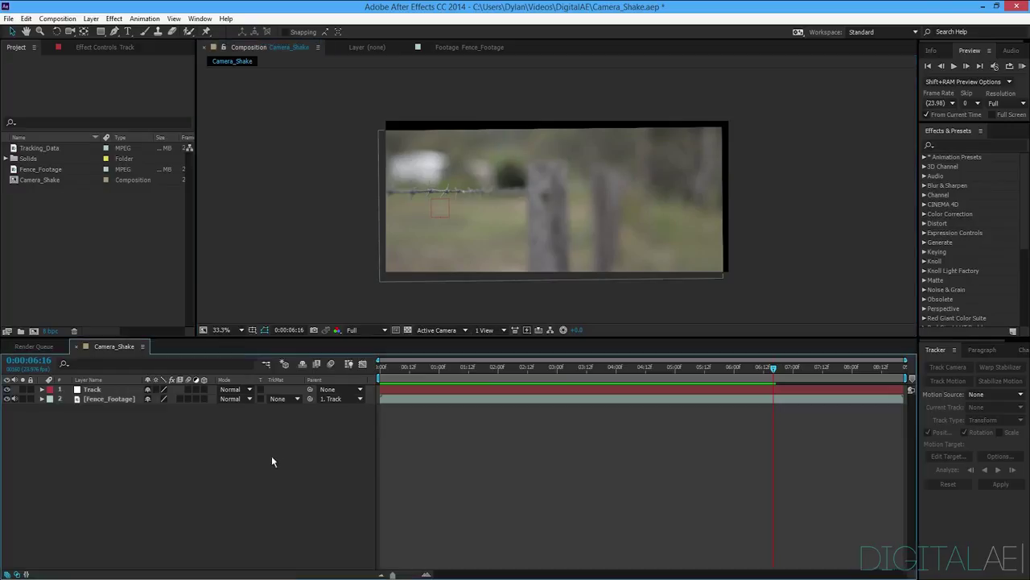
Scale the Fence_Footage layer up to 115% to cover the exposed edges, trying 110% first.
left_click(107, 398)
key("s")
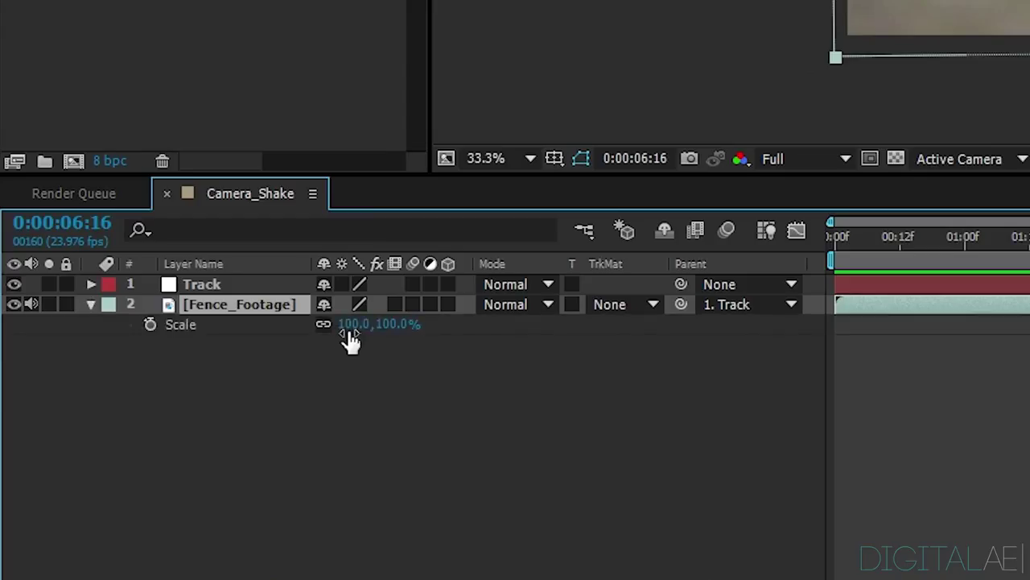
left_click(347, 326)
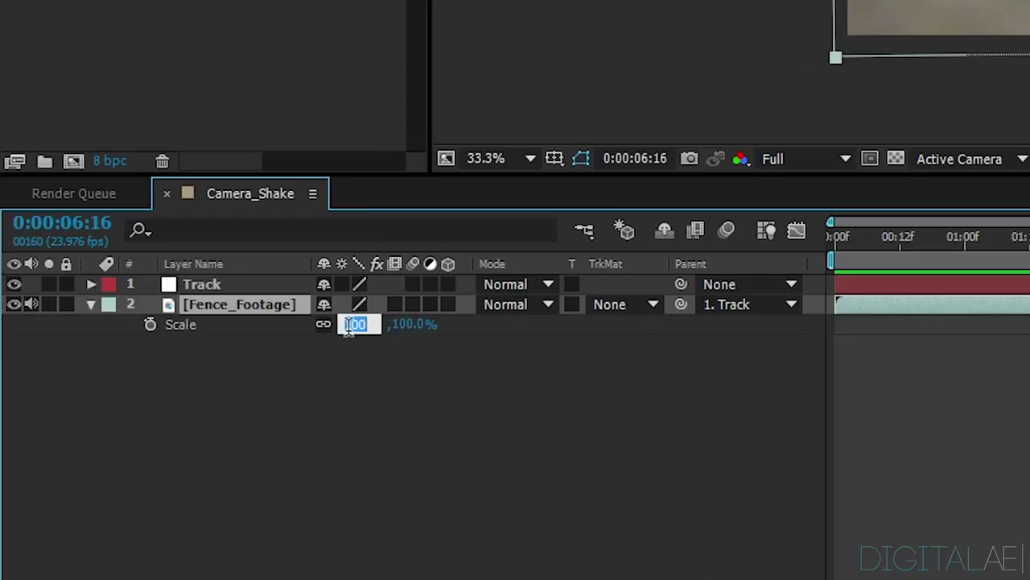
type("110")
key("Return")
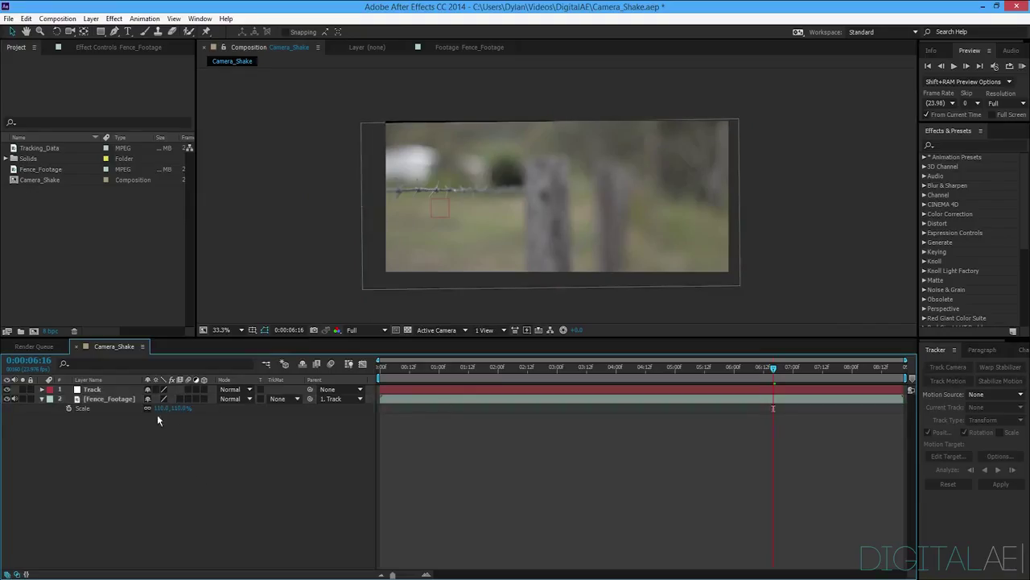
left_click(161, 408)
type("115")
key("Return")
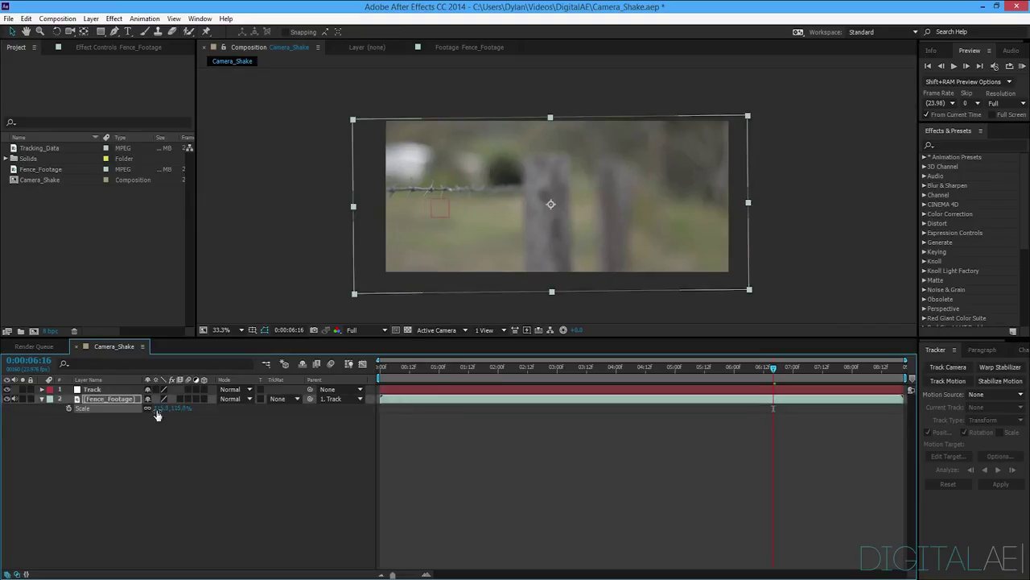
Scrub through the composition with the layers deselected to check the enlarged fence footage for uncovered edges.
left_click_drag(380, 375, 440, 379)
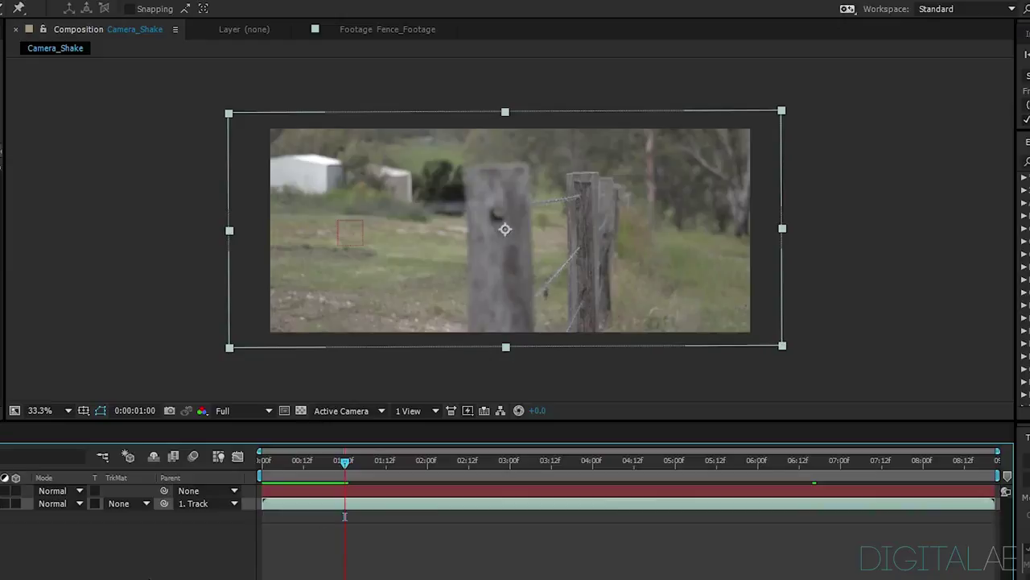
key("ctrl+shift+a")
left_click_drag(348, 470, 478, 474)
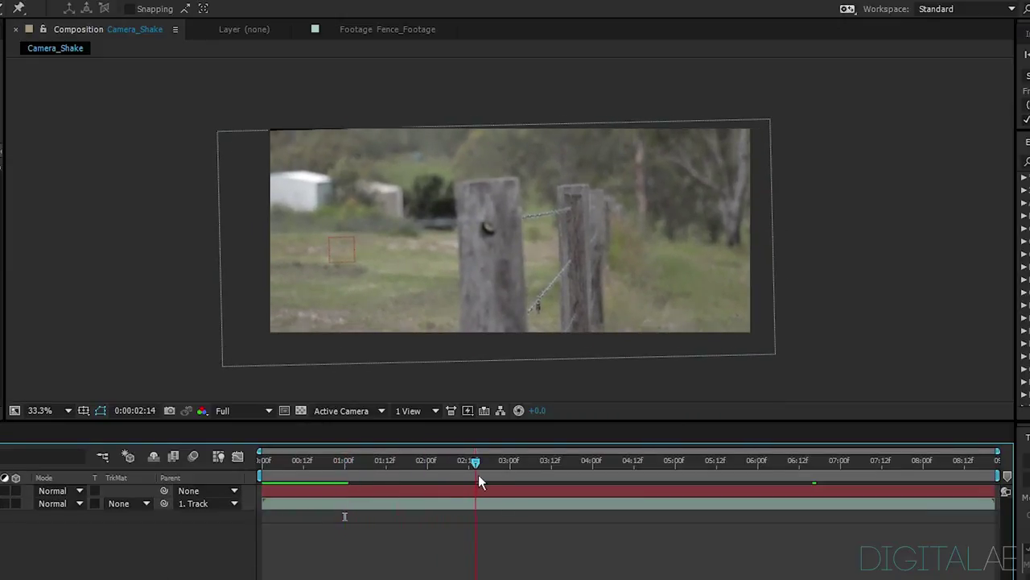
left_click(291, 213)
left_click_drag(397, 487, 117, 573)
Collapse Fence_Footage's Scale property, set the composition view to Fit up to 100%, and play the finished camera shake.
key("s")
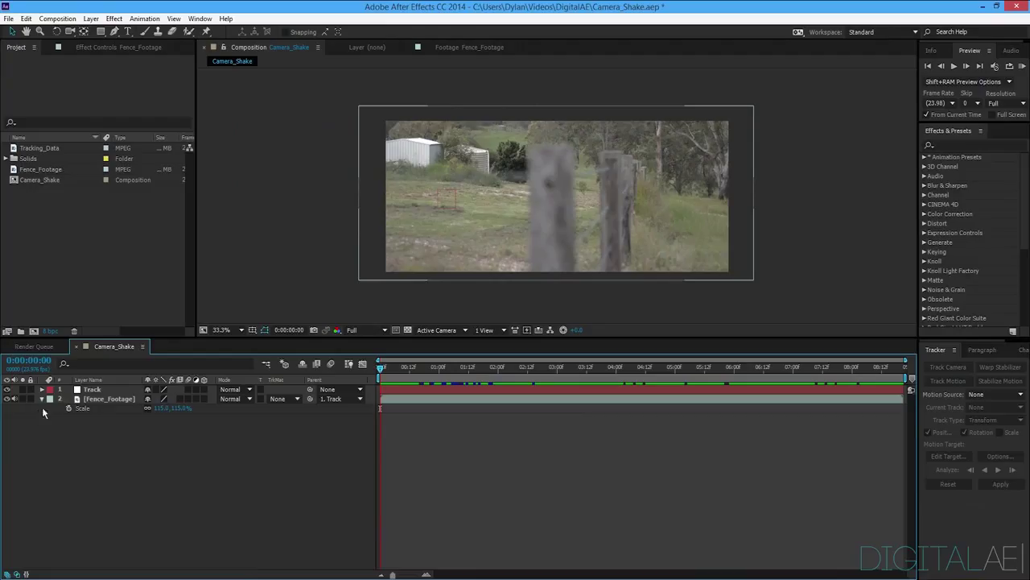
left_click(42, 401)
left_click(221, 330)
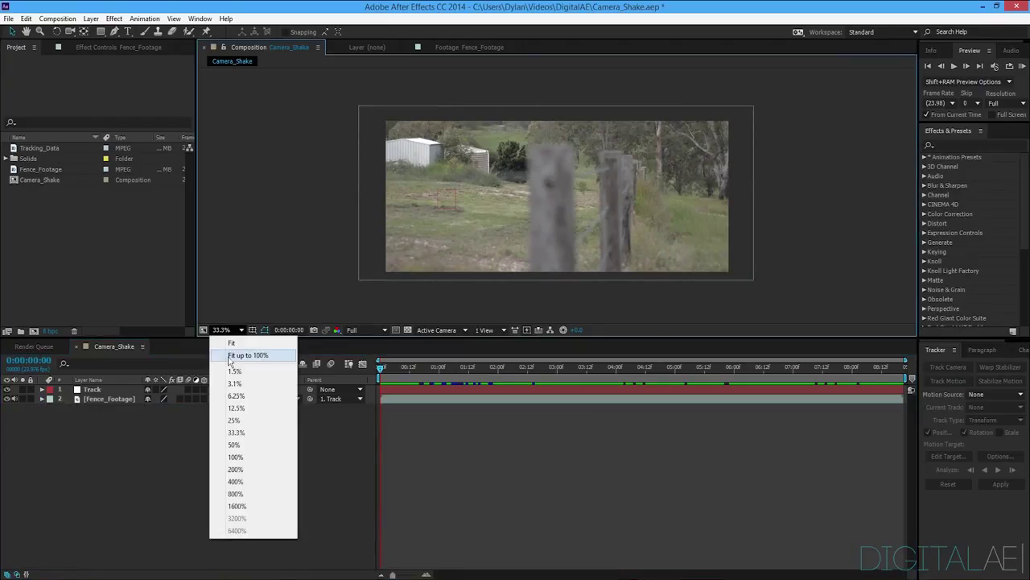
left_click(242, 352)
key("space")
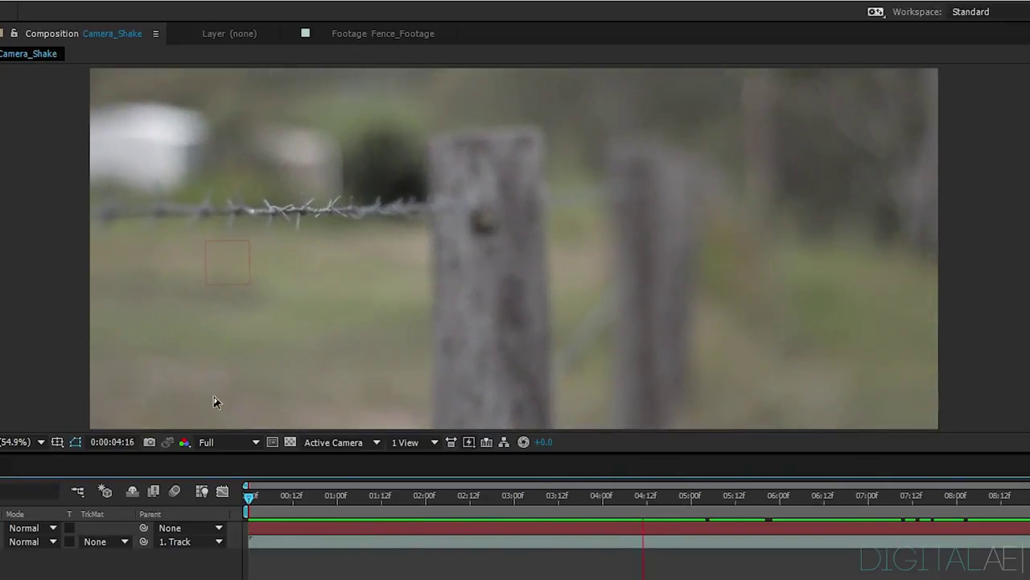
Preview the camera shake with the composition view at 33.3% magnification and all layers deselected.
left_click(28, 444)
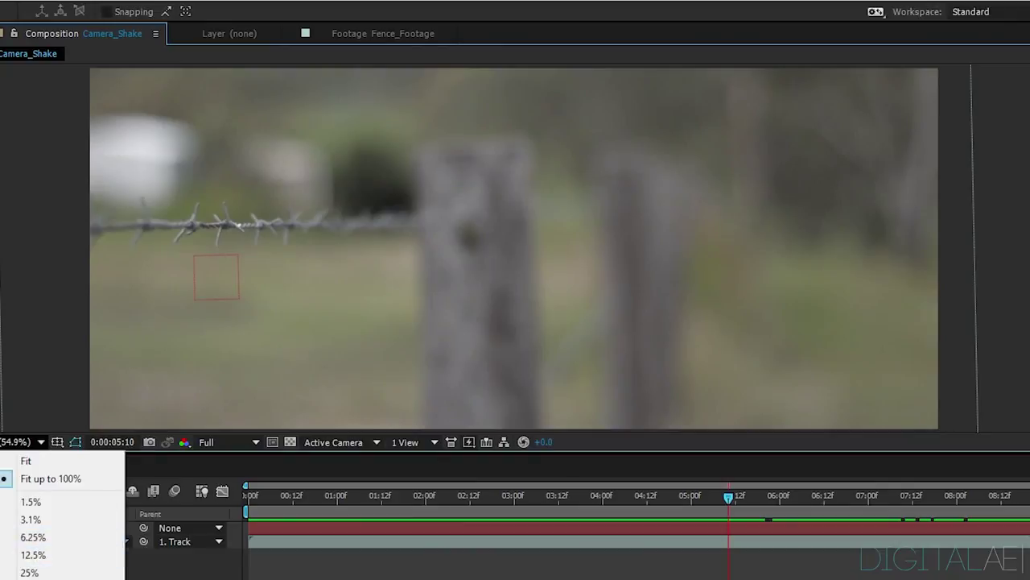
left_click(24, 578)
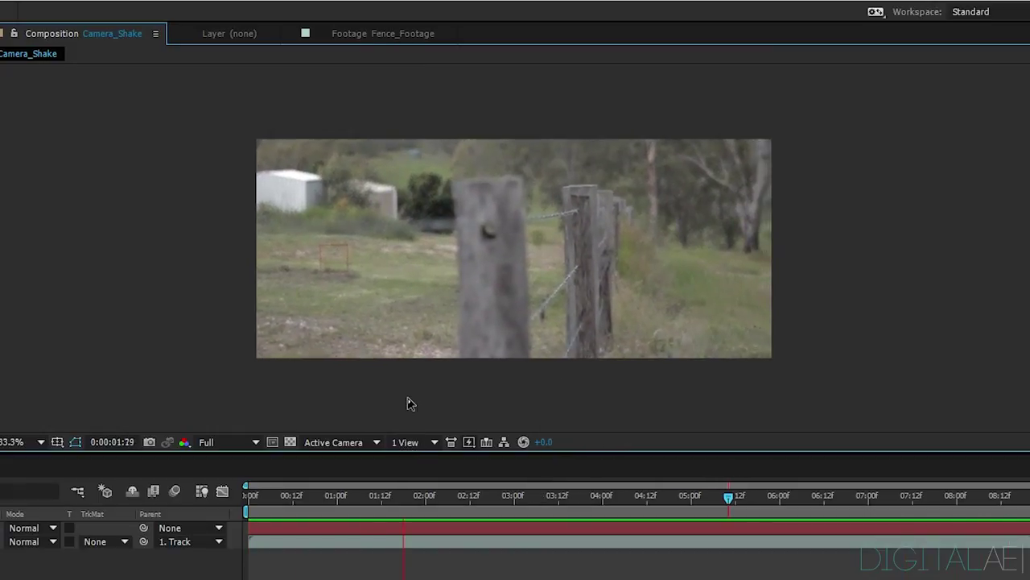
left_click_drag(362, 518, 524, 514)
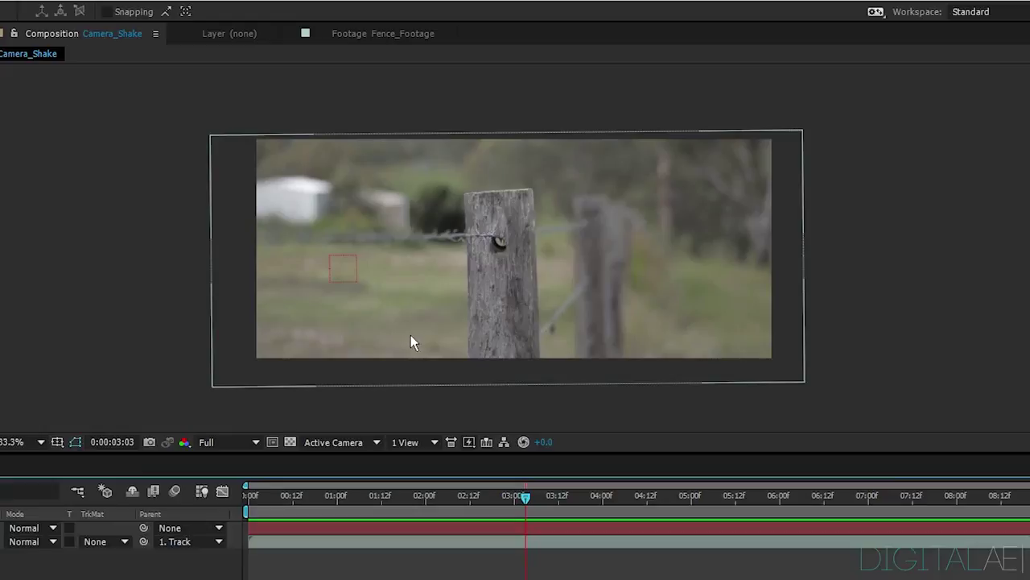
key("ctrl+shift+a")
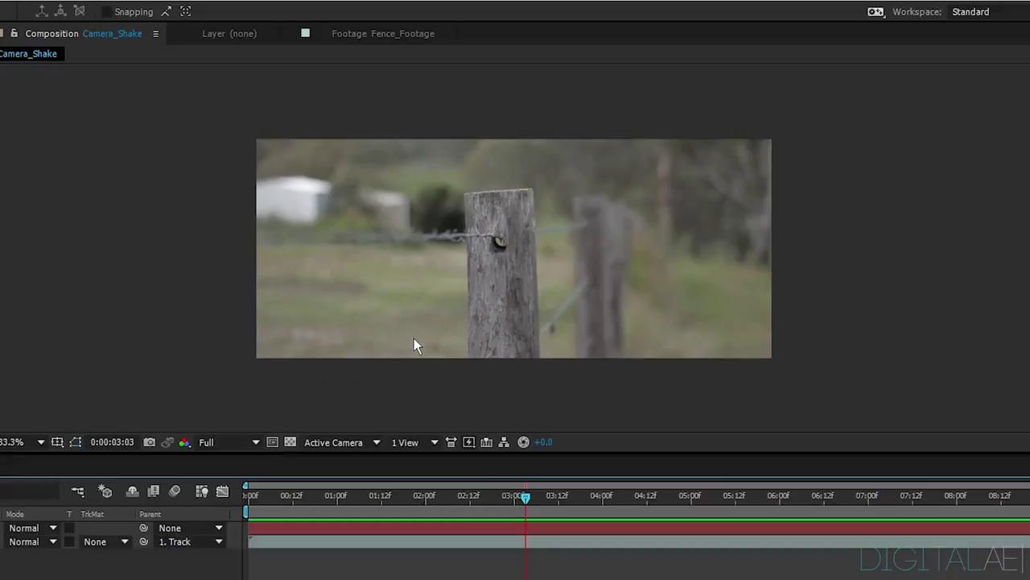
key("space")
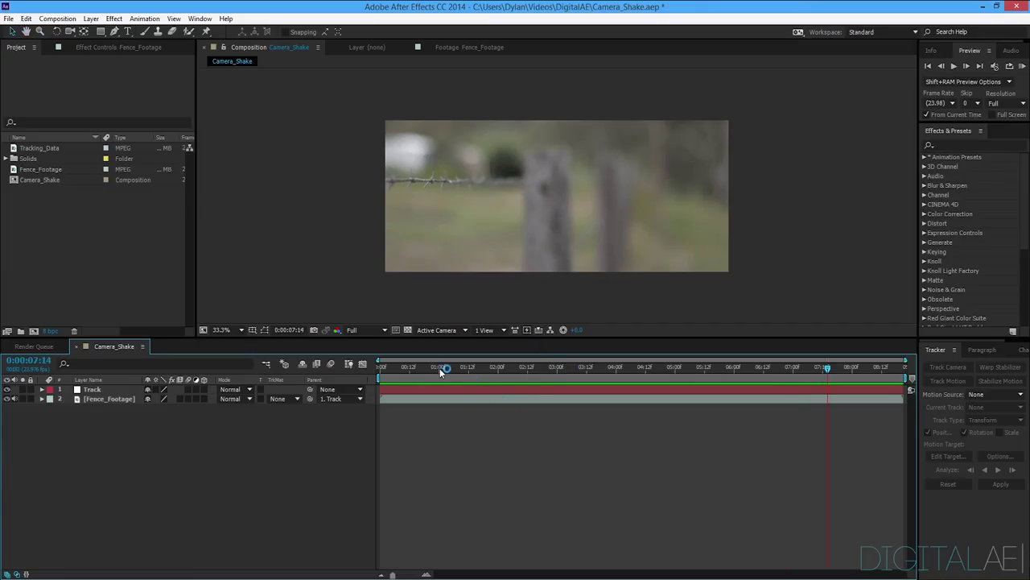
Scrub back and forth through the Camera_Shake timeline to review the finished shake, and replay it from the first frame.
left_click_drag(440, 368, 380, 378)
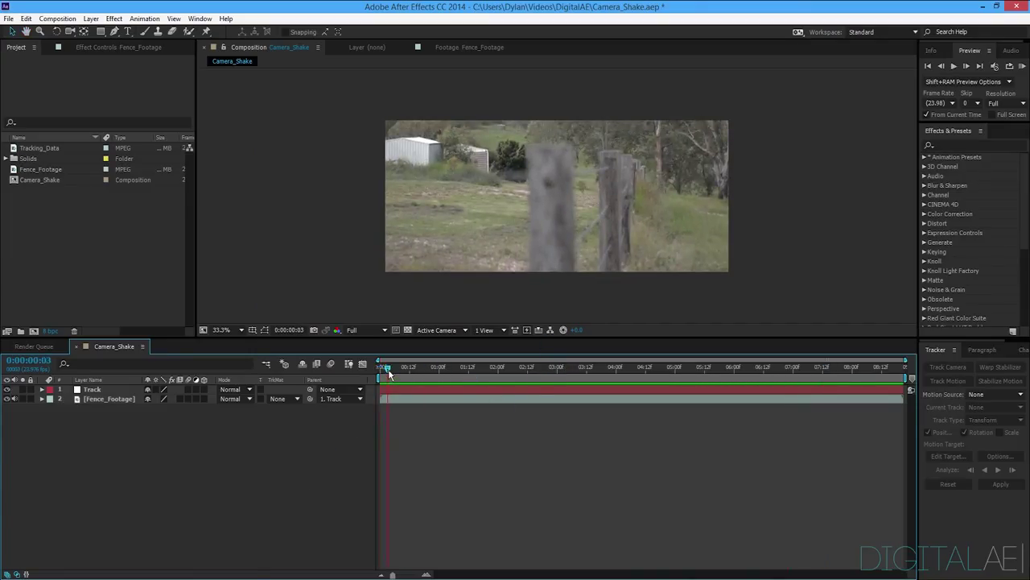
left_click_drag(388, 369, 447, 405)
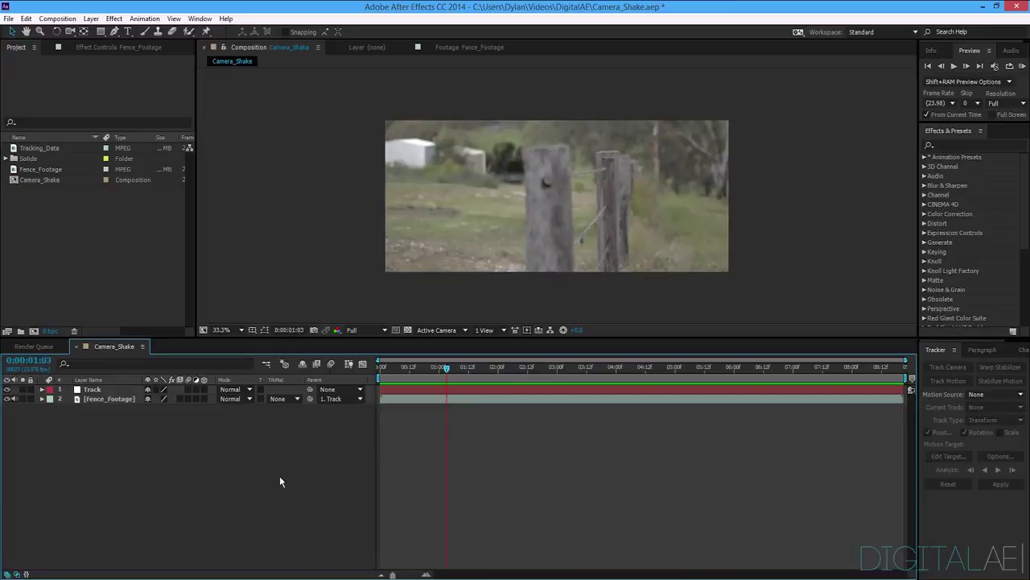
left_click_drag(413, 380, 553, 376)
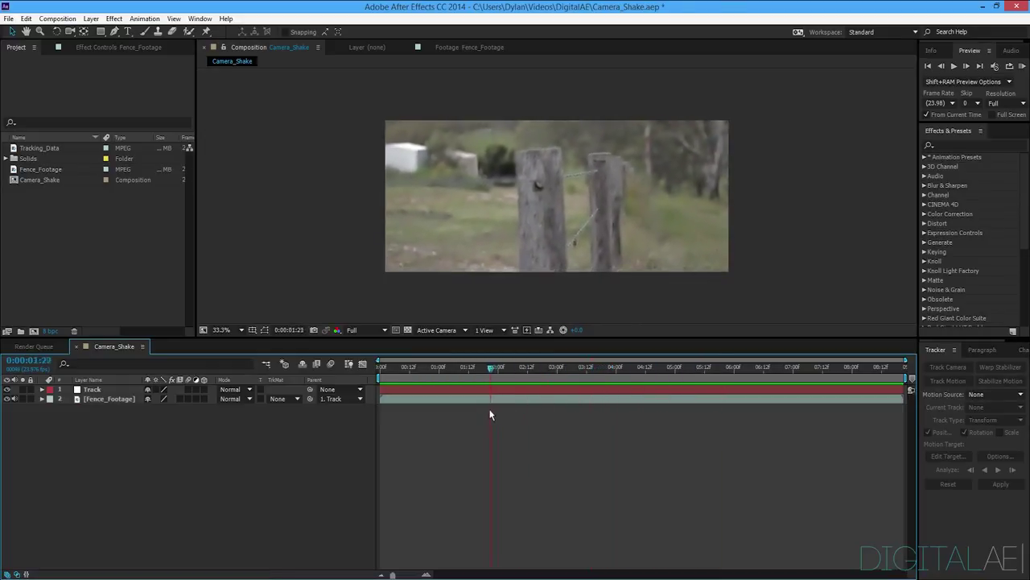
left_click_drag(512, 405, 610, 400)
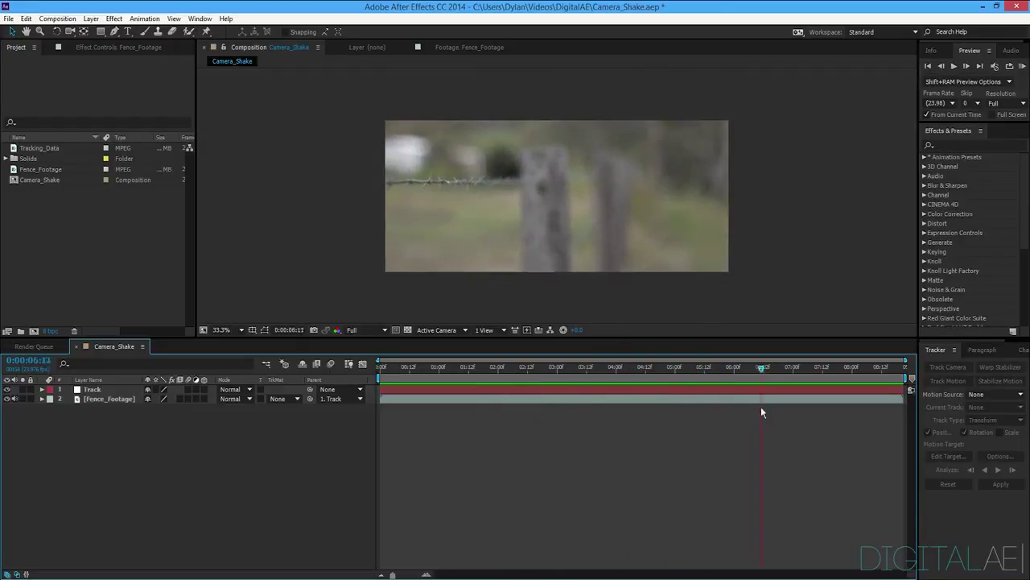
left_click_drag(708, 424, 587, 426)
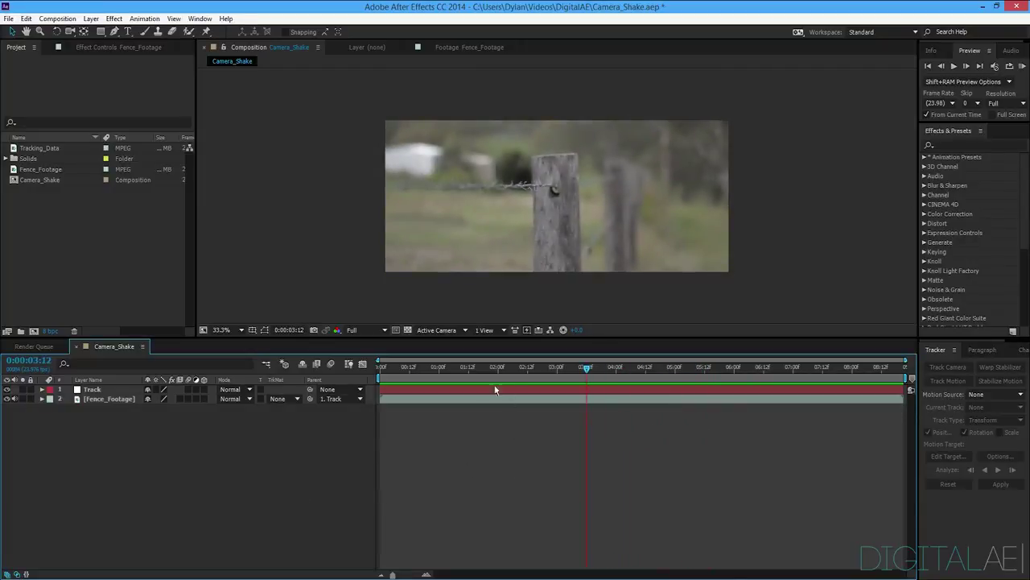
key("Home")
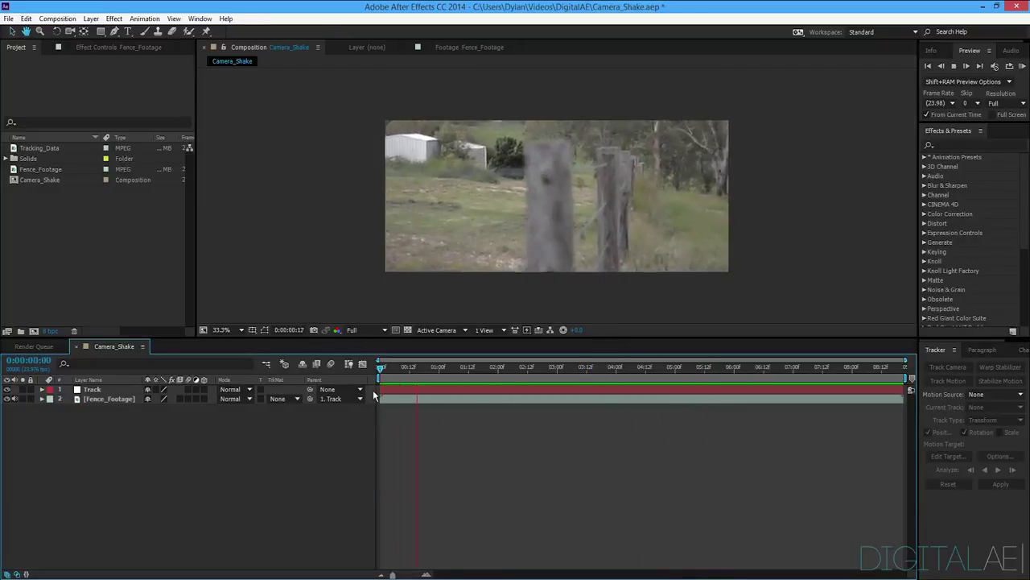